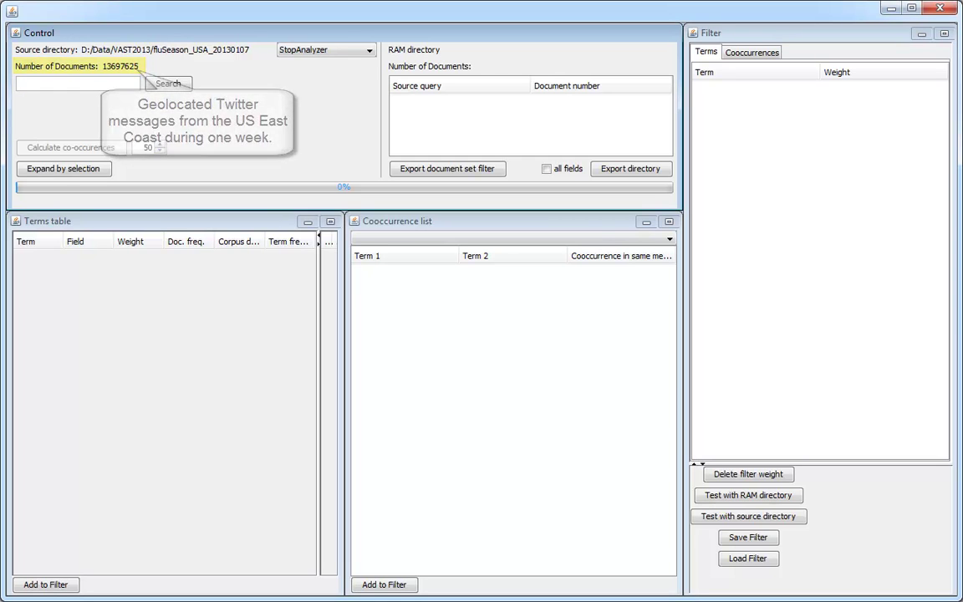
Step: Search for 'flu fever headache', returning 21775 messages and their weighted terms
type("fl")
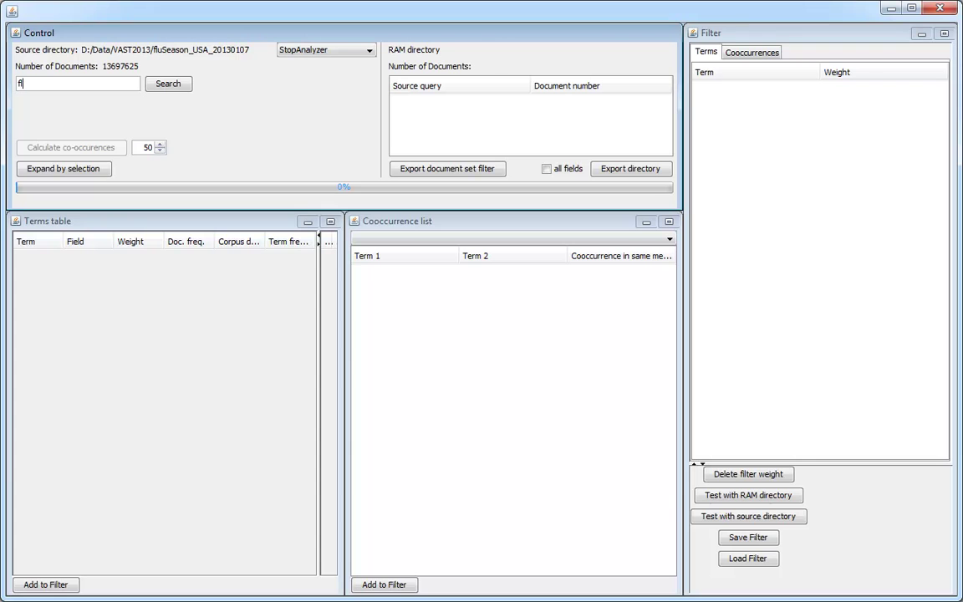
type("u fever headache")
left_click(166, 84)
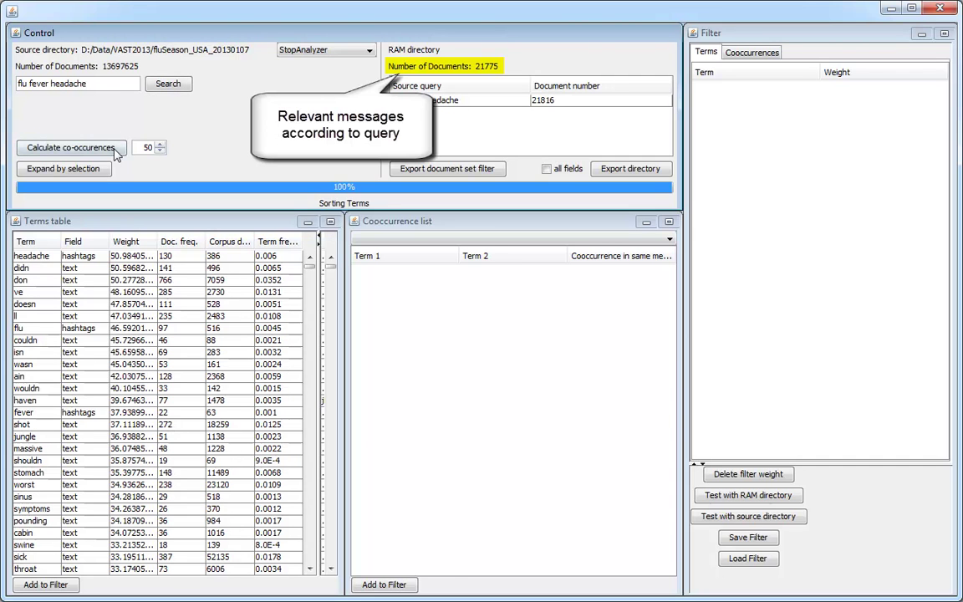
Step: Calculate co-occurrences and select headache, flu, fever, stomach, symptoms, throat, coughing and outbreak
left_click(113, 151)
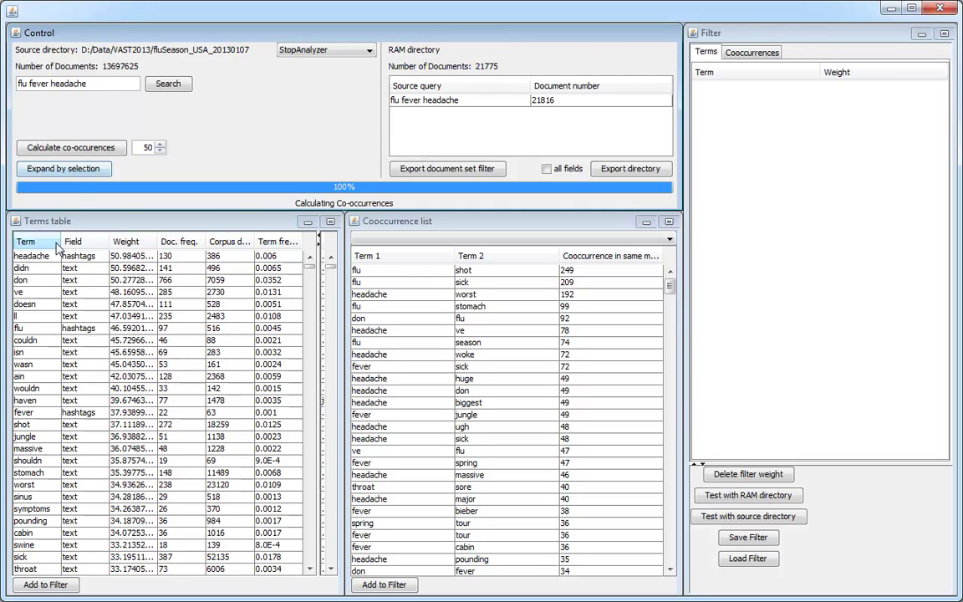
left_click(33, 256)
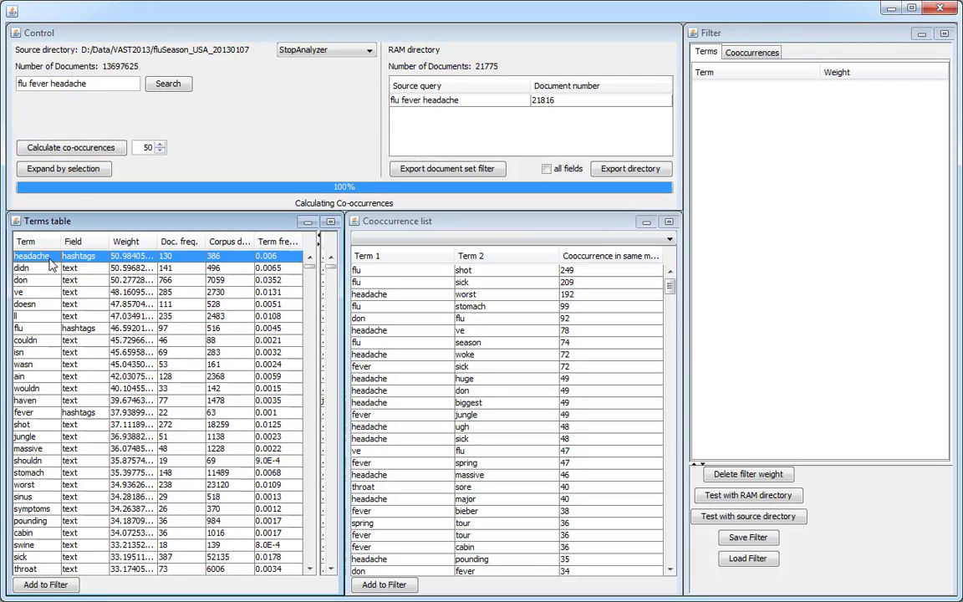
left_click(38, 328, "ctrl")
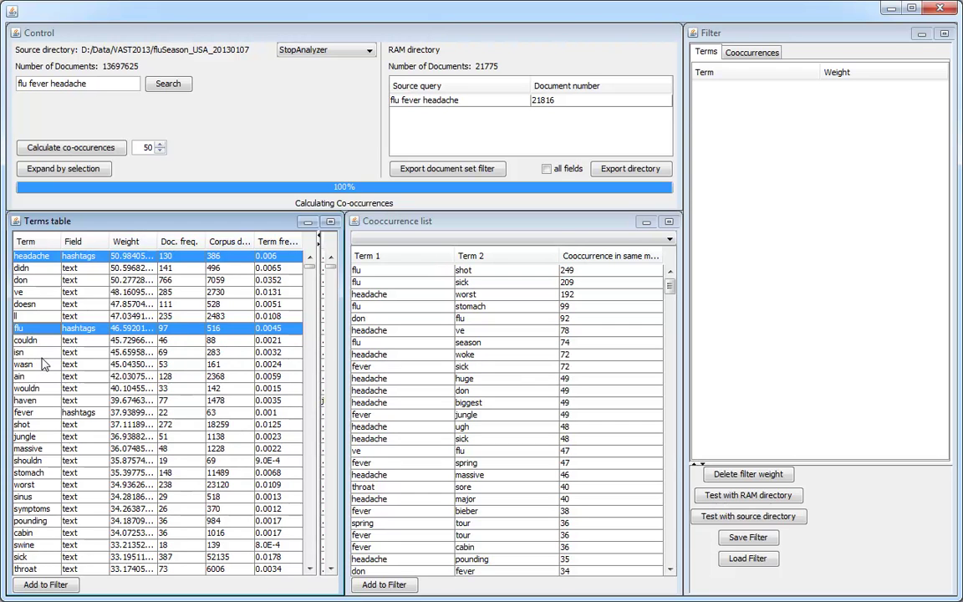
left_click(37, 412, "ctrl")
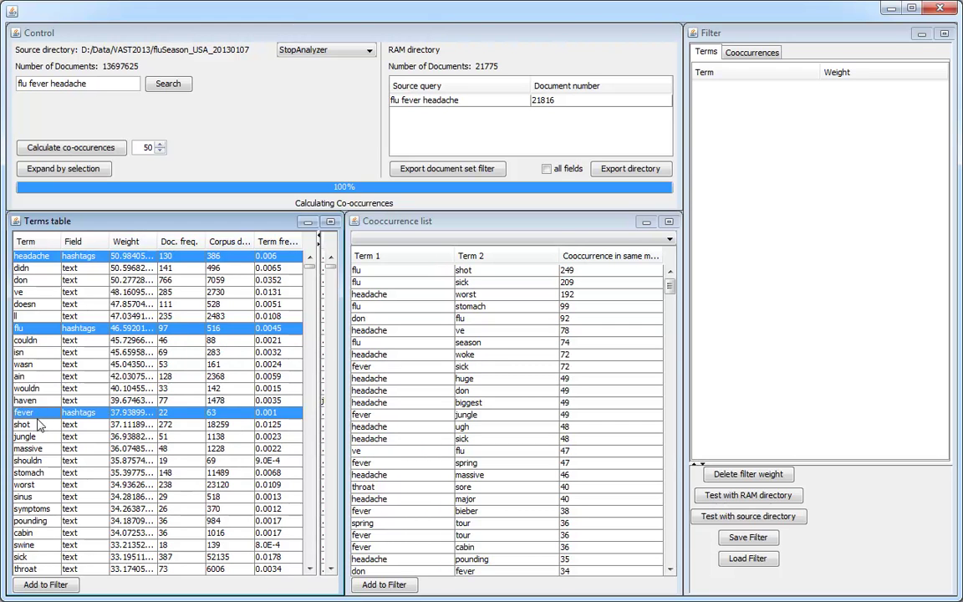
left_click(39, 473, "ctrl")
left_click(34, 509, "ctrl")
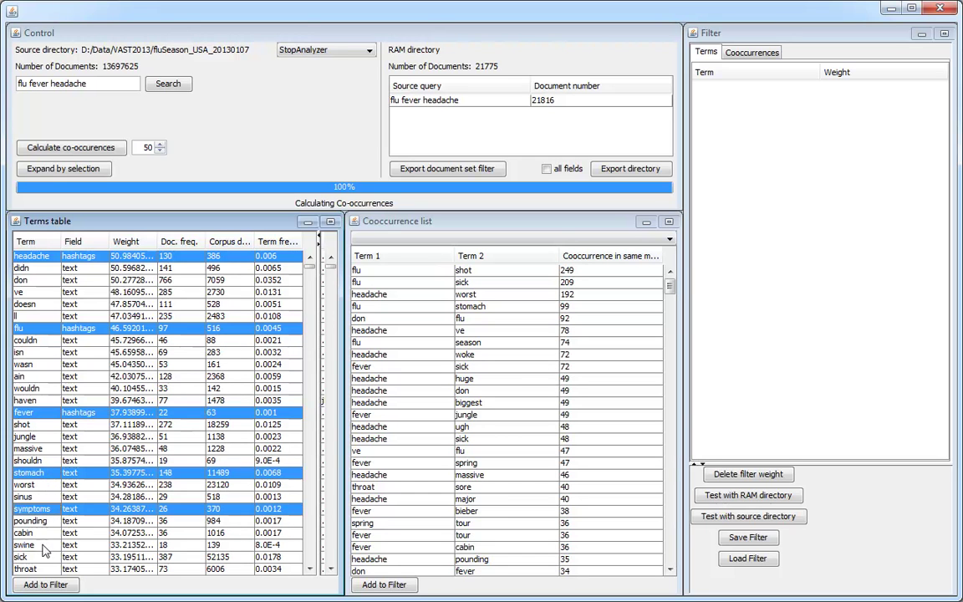
left_click(34, 569, "ctrl")
scroll(55, 535, "down", 3)
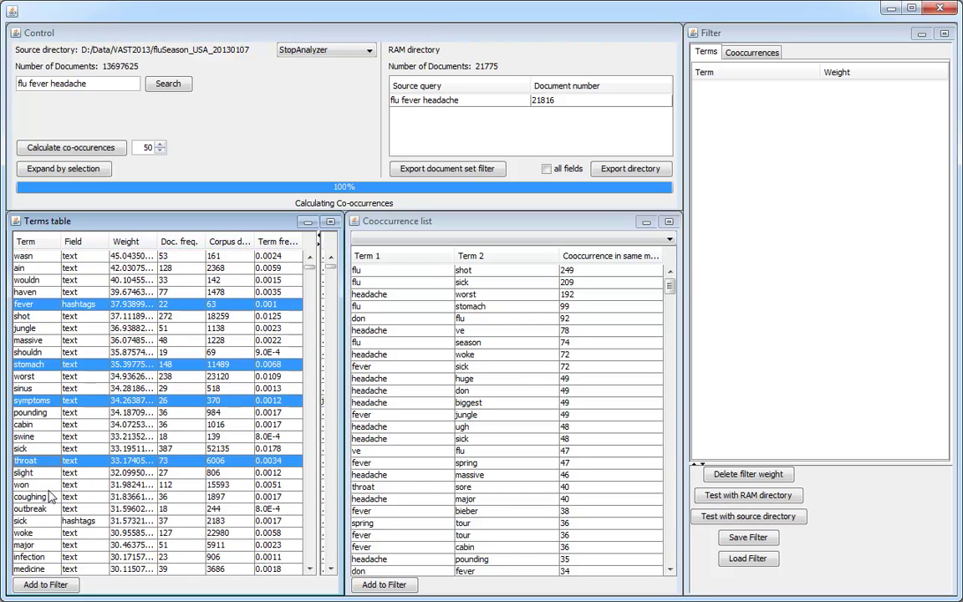
left_click(38, 497, "ctrl")
left_click(43, 510, "ctrl")
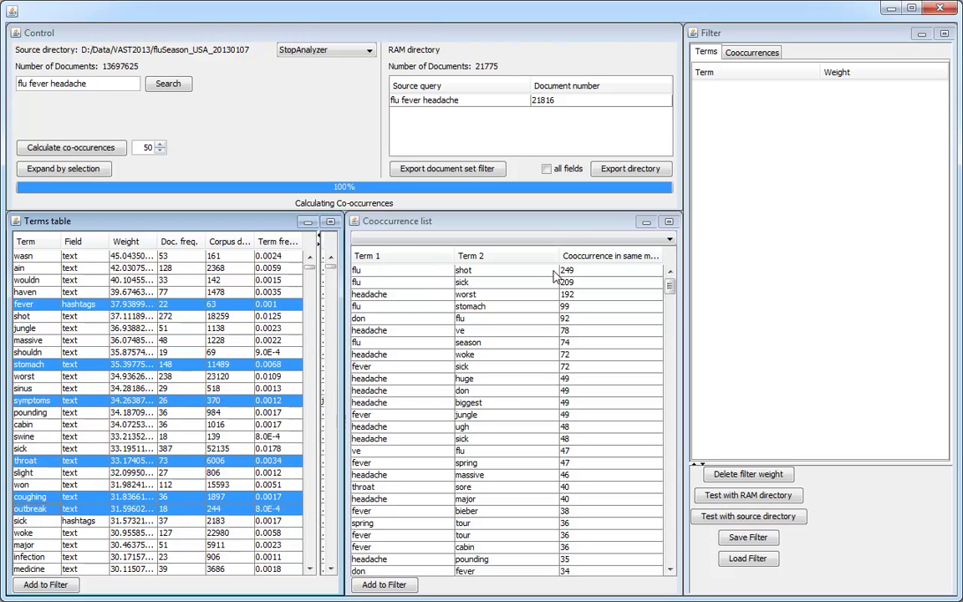
Step: Add the flu–shot pair and eight terms to the filter, then expand messages to 40562
left_click(470, 270)
left_click(374, 584)
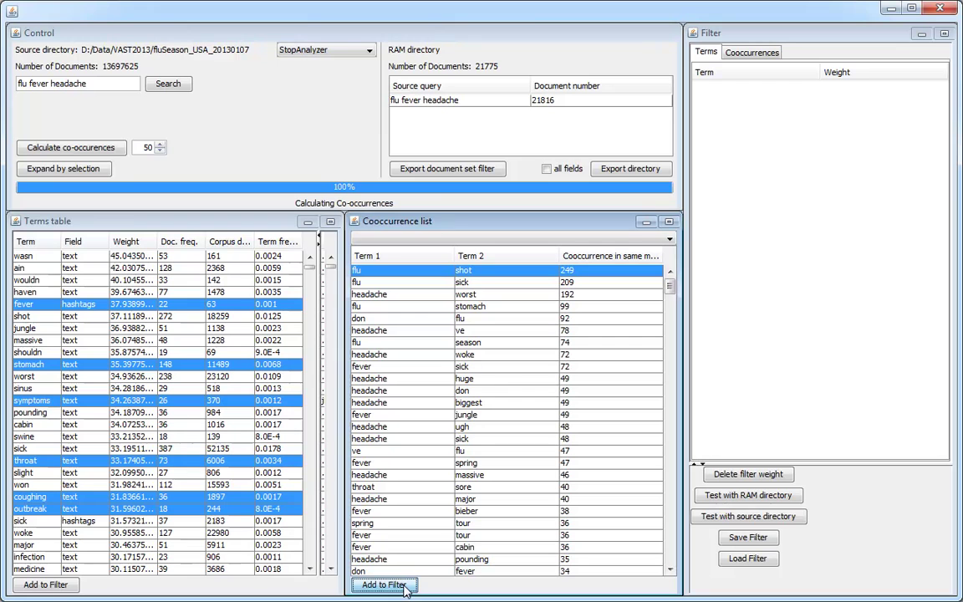
left_click(46, 584)
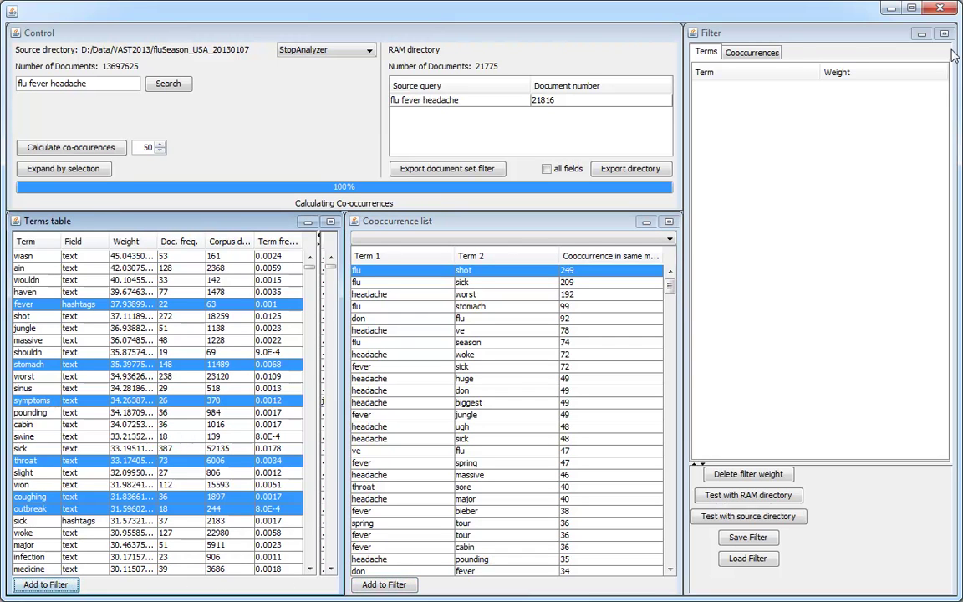
left_click(751, 52)
left_click(706, 51)
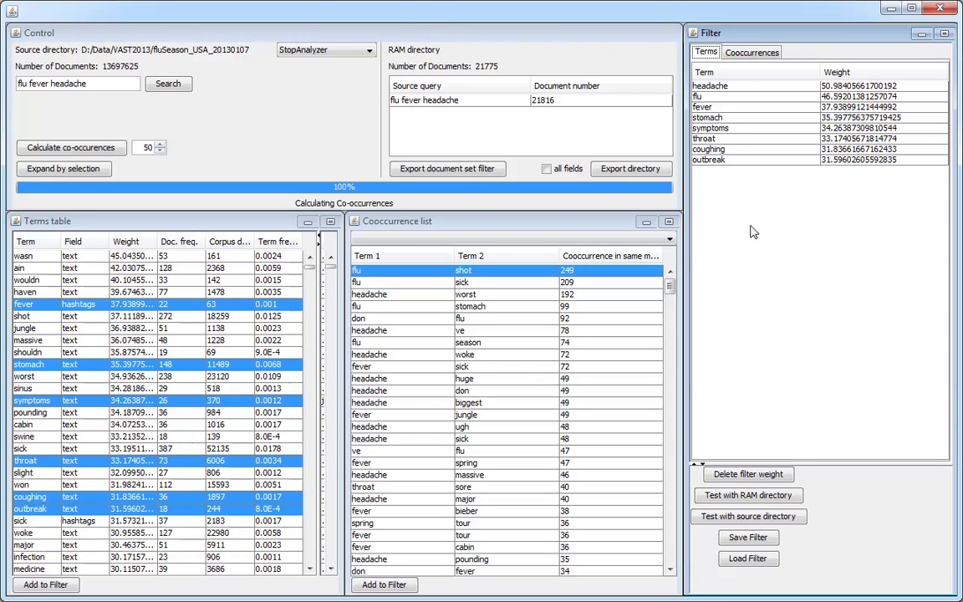
left_click(32, 170)
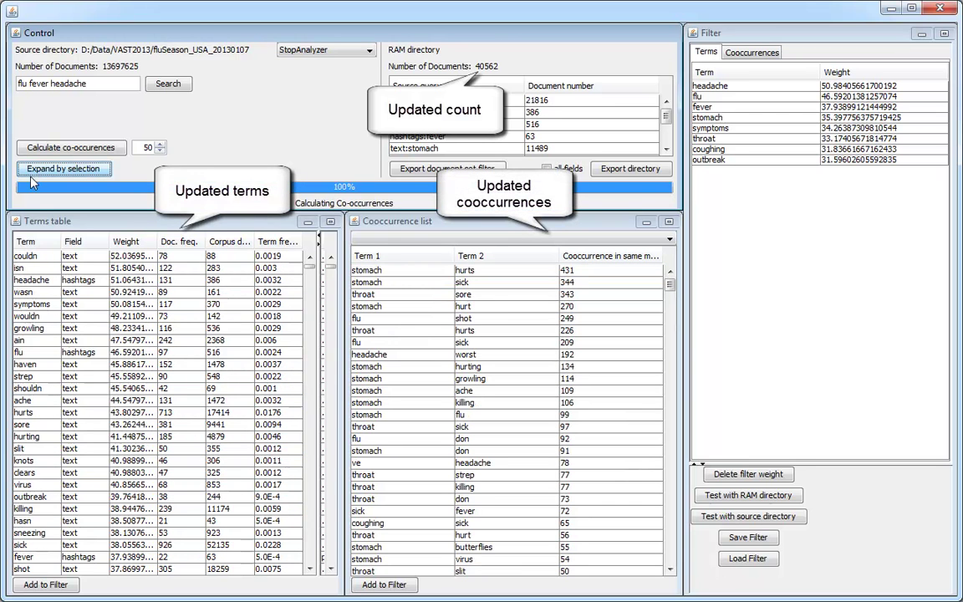
Step: Add ache, virus and sneezing to the filter, expand to 43036 messages, and start a filter test
left_click(39, 400)
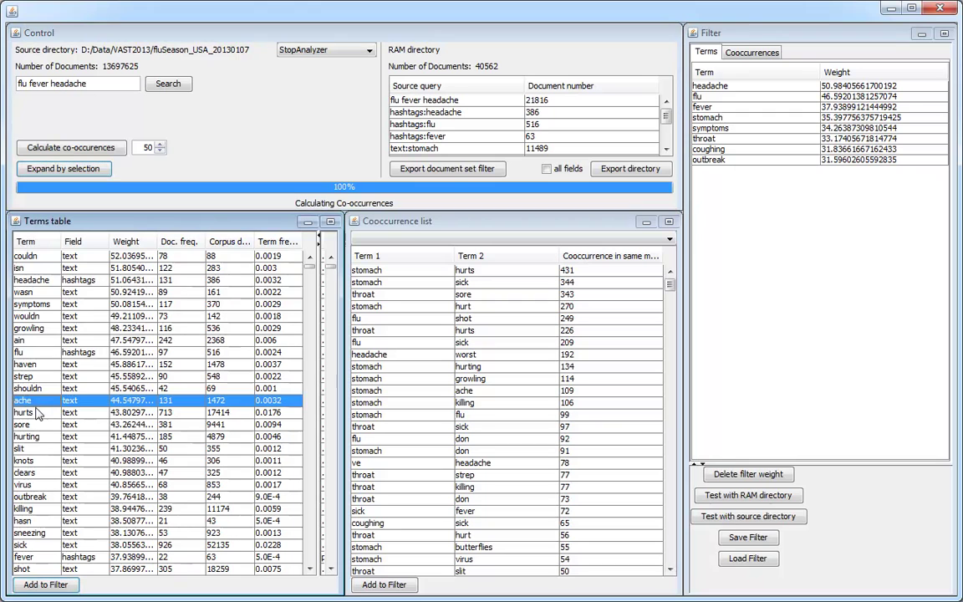
left_click(33, 484, "ctrl")
left_click(38, 534, "ctrl")
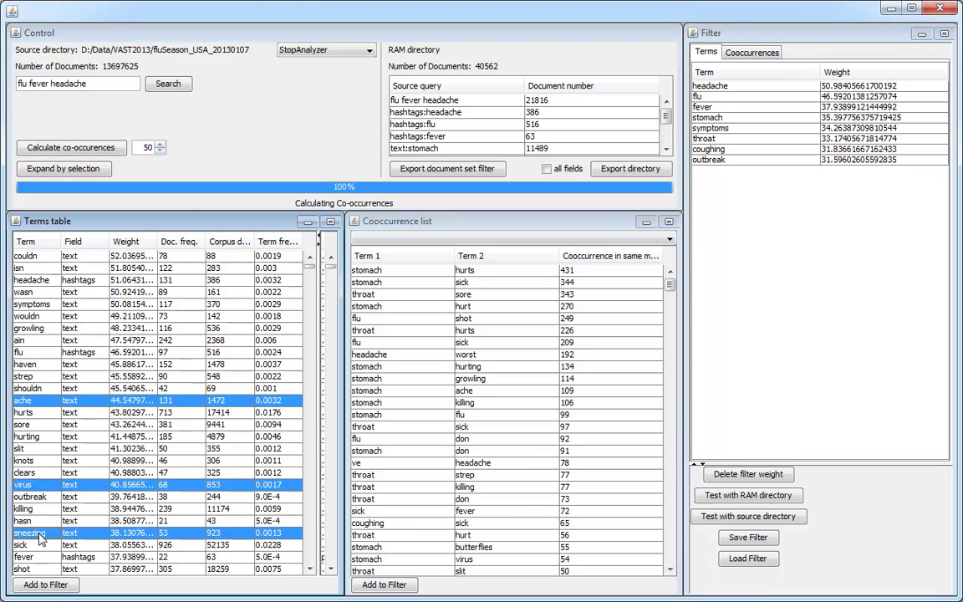
left_click(45, 584)
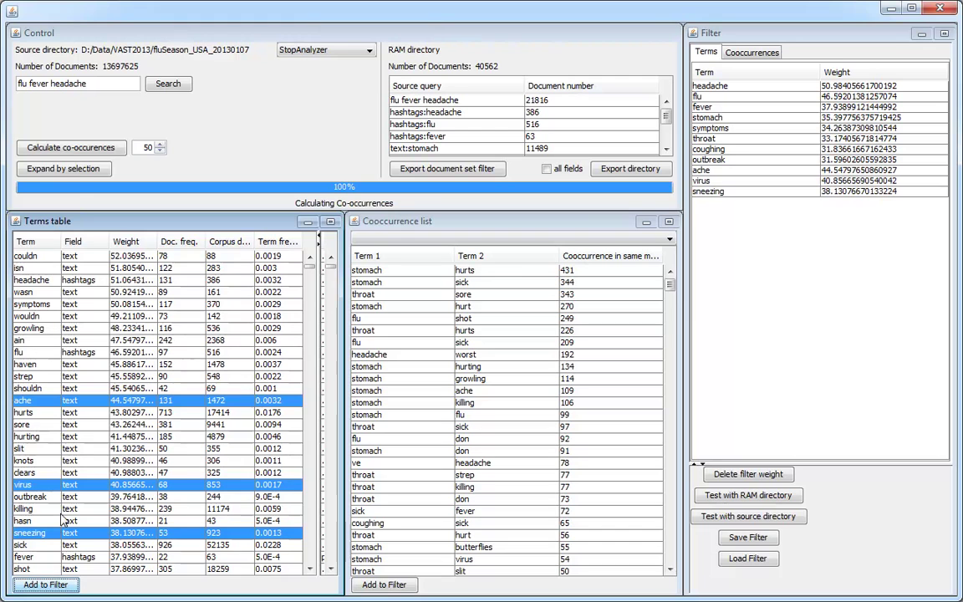
left_click(75, 170)
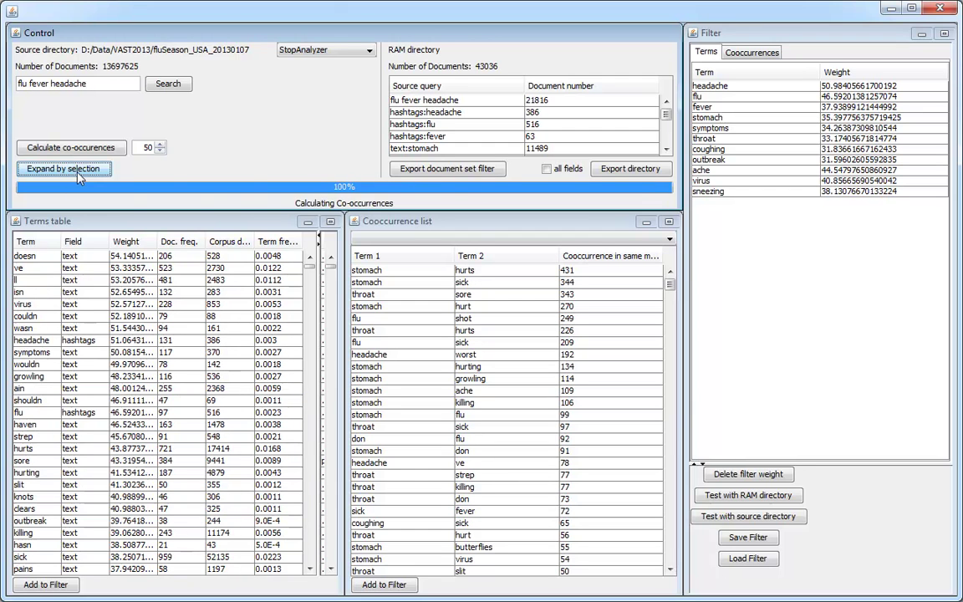
left_click(790, 497)
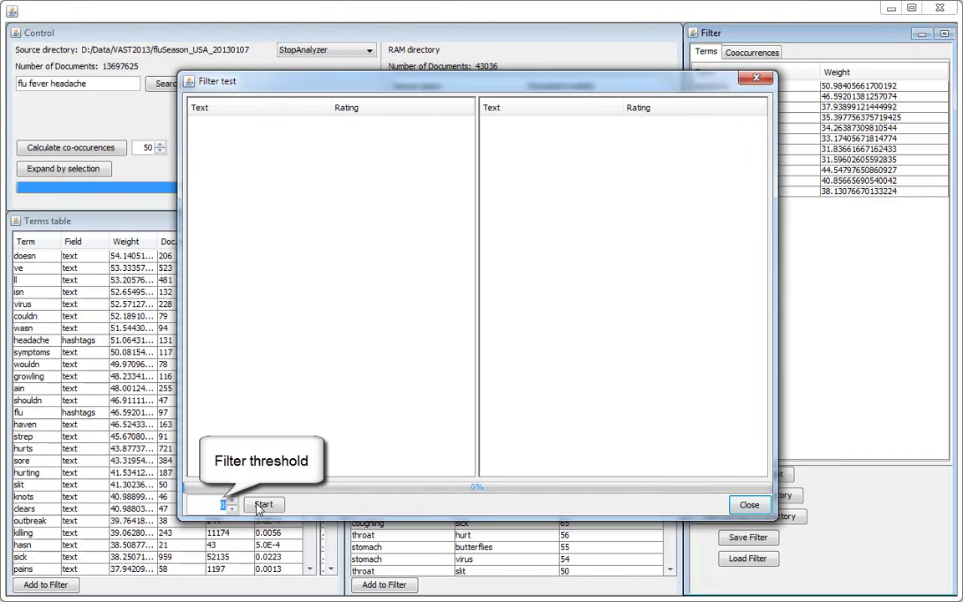
Step: Run the filter test with a 0.5 threshold
type("0.5")
left_click(260, 505)
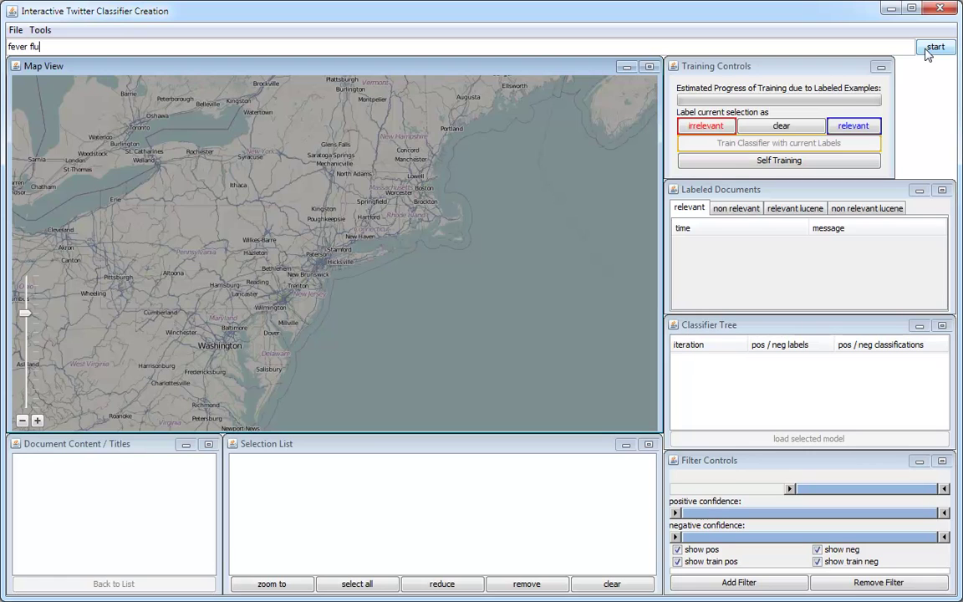
Step: Build the classifier from the query 'fever flu outbreak throat coughing headache', mapping 102812 tweets
type("utbreak throat coughing")
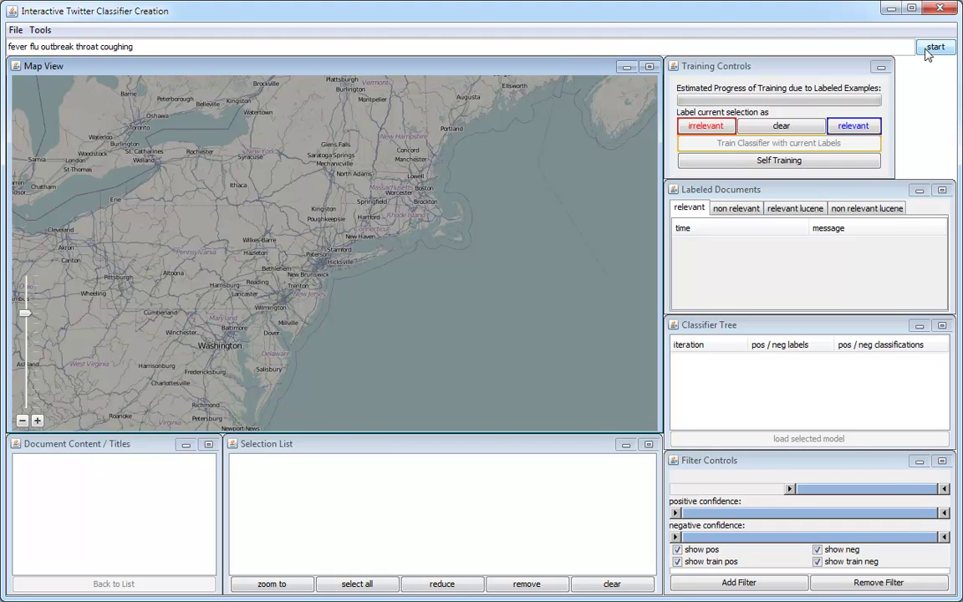
type(" headache")
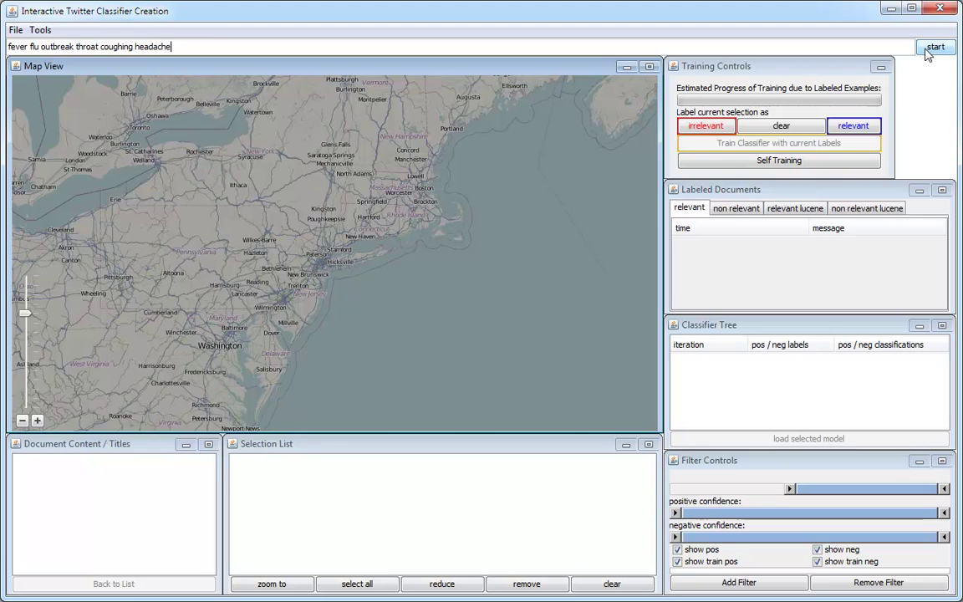
left_click(926, 51)
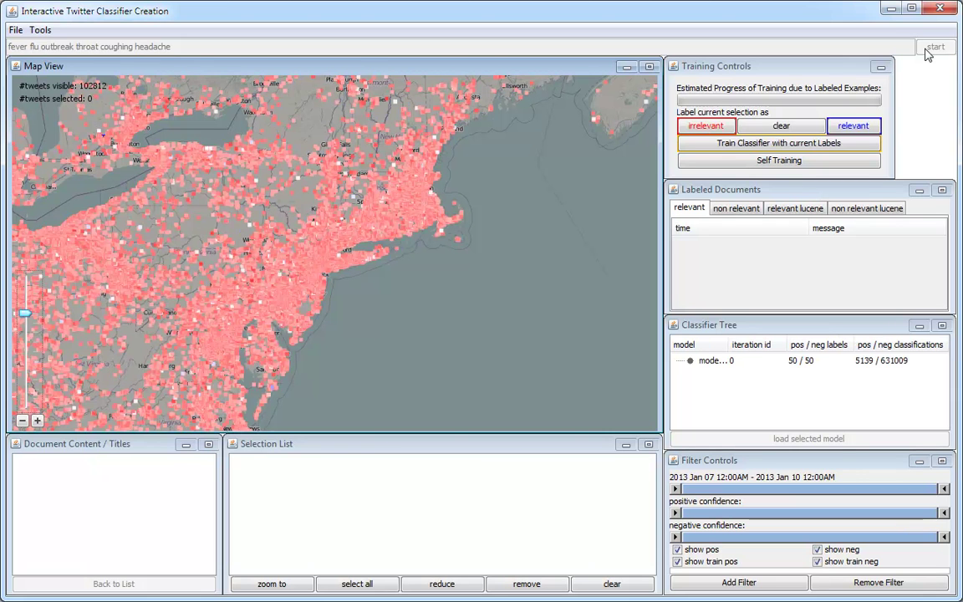
Step: Hide positive, negative and negative-training tweets on the map and shift the view westward
left_click(677, 550)
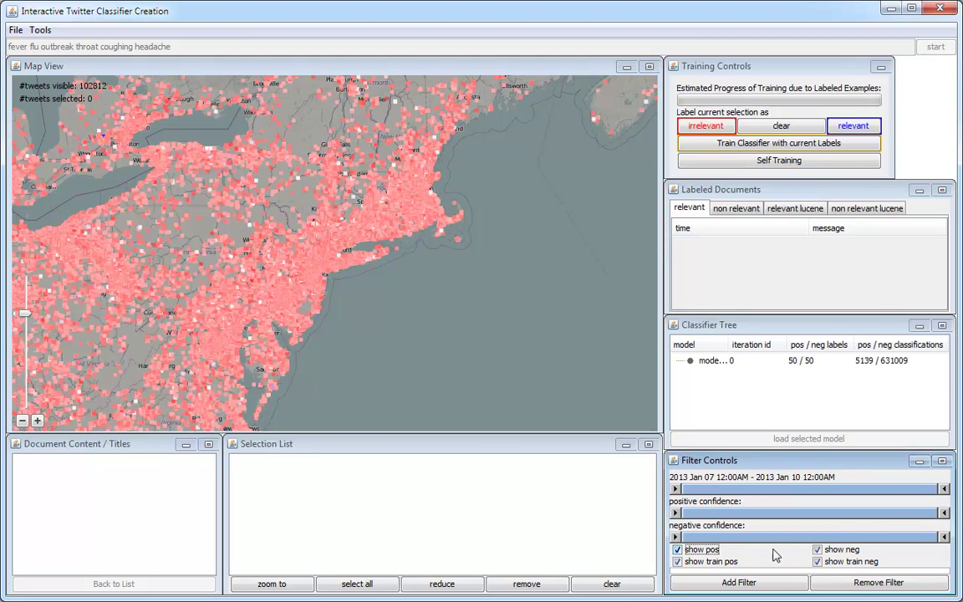
left_click(817, 549)
left_click(817, 563)
left_click_drag(324, 258, 466, 262)
key("Left")
key("Left")
key("Left")
key("Left")
key("Left")
key("Left")
key("Left")
key("Left")
key("Left")
key("Left")
key("Left")
key("Left")
key("Left")
key("Left")
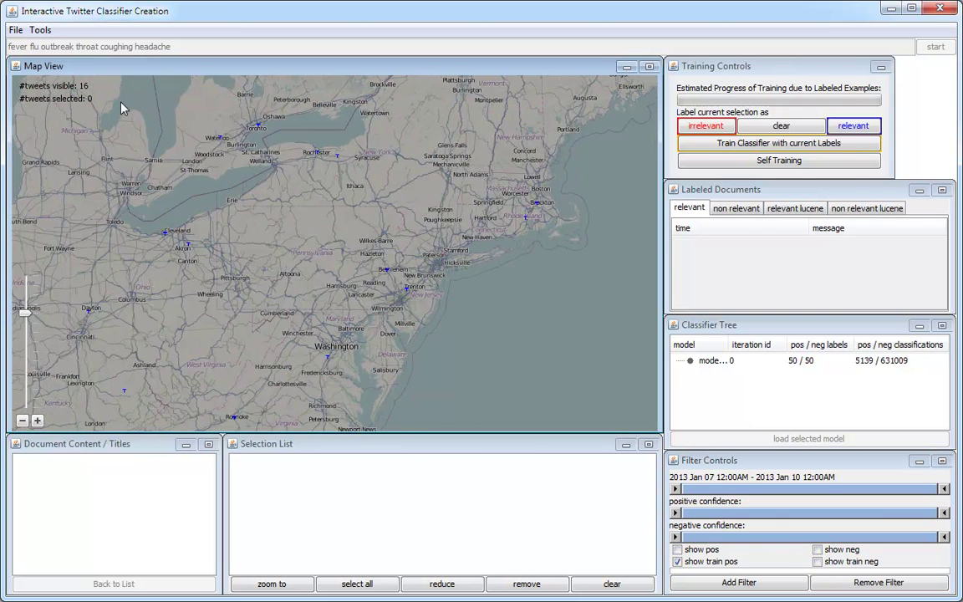
key("ctrl+a")
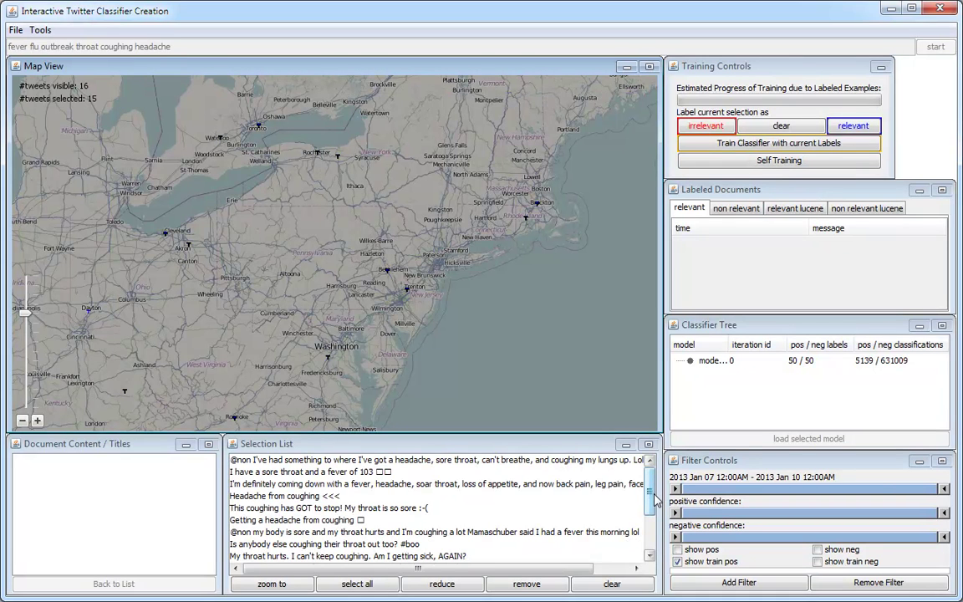
left_click_drag(650, 500, 656, 548)
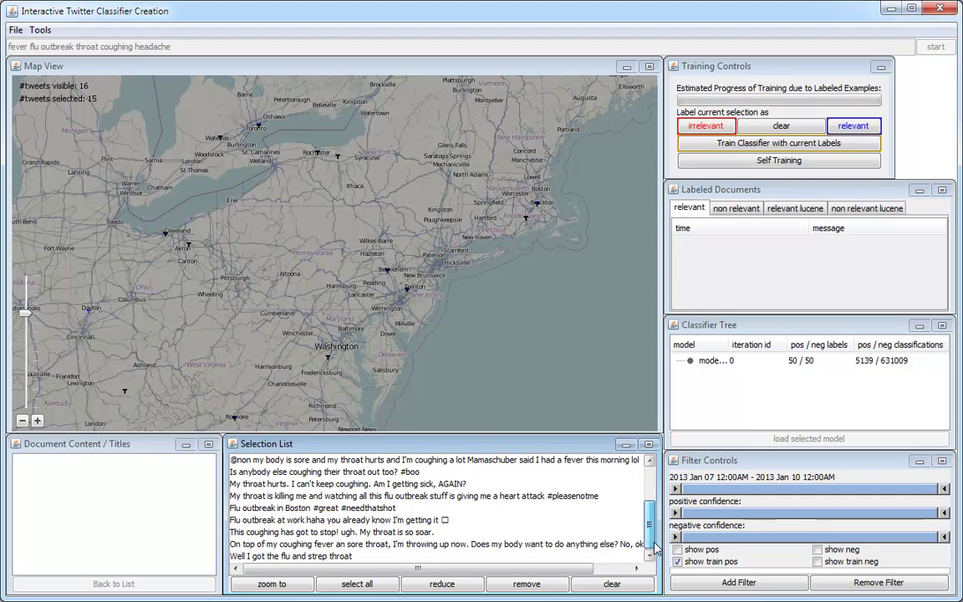
Step: Swap positive for negative training tweets, raise the negative confidence threshold, and show negative tweets
left_click(677, 561)
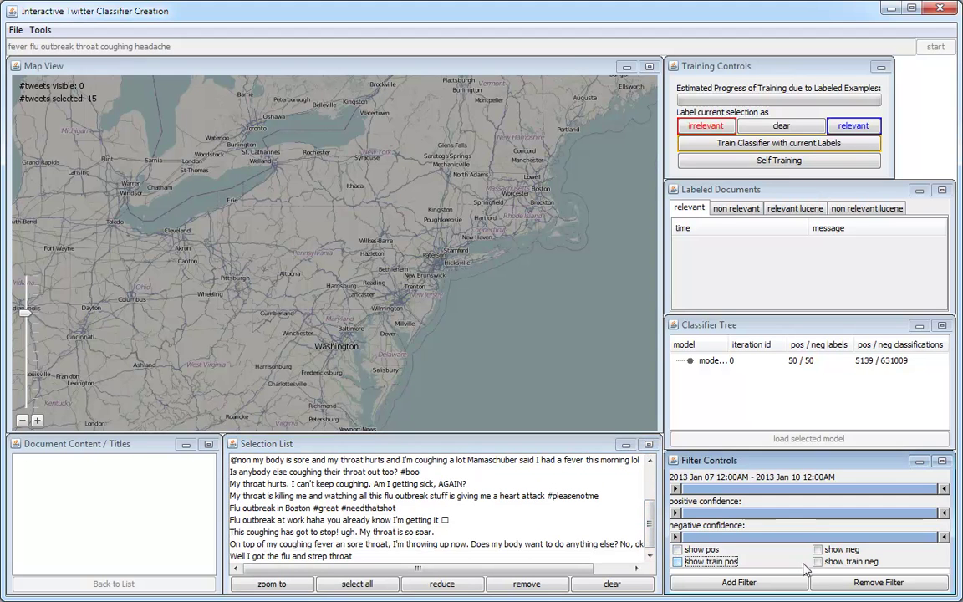
left_click(817, 561)
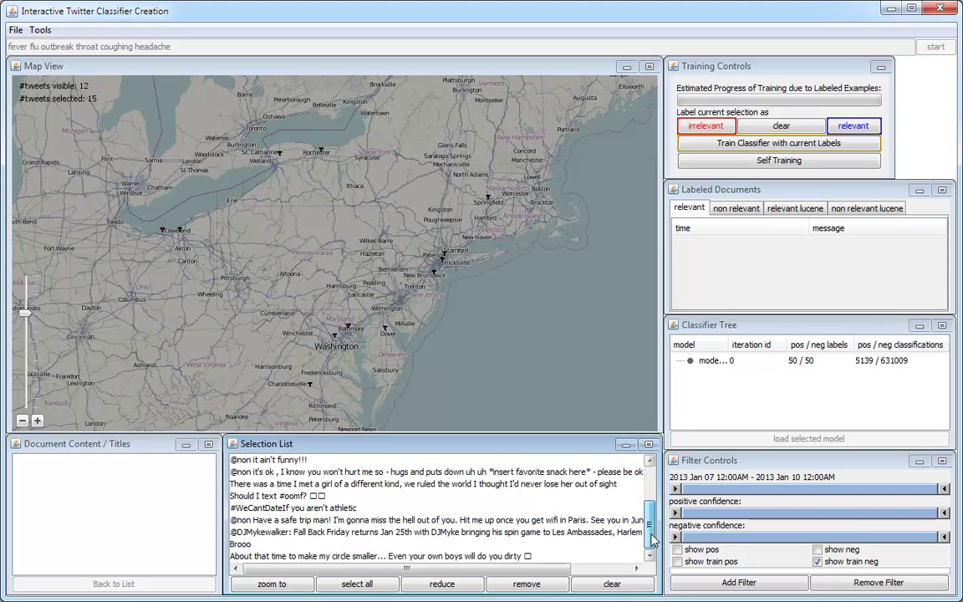
scroll(653, 531, "up", 1)
scroll(652, 531, "up", 1)
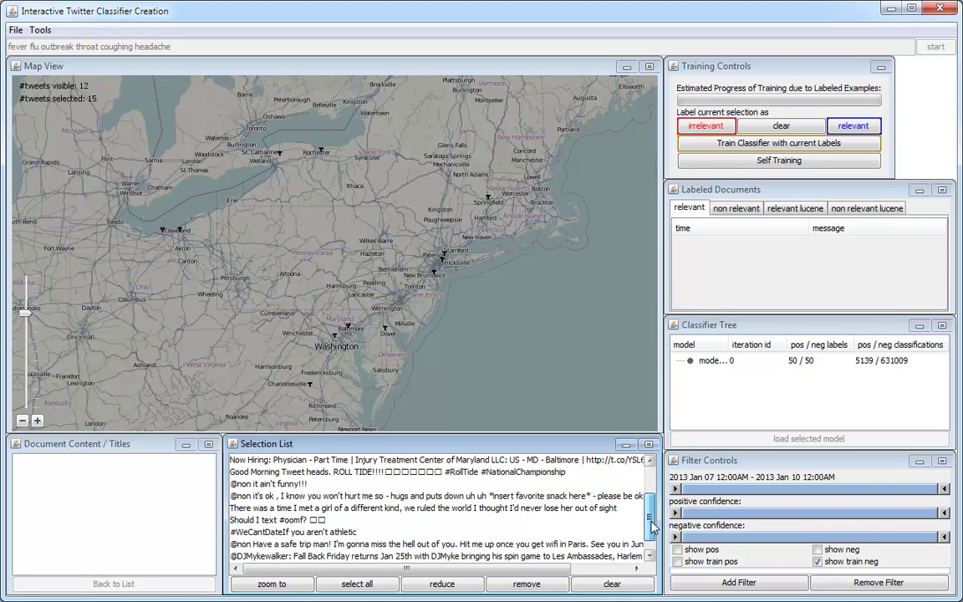
scroll(653, 525, "up", 1)
scroll(653, 517, "up", 2)
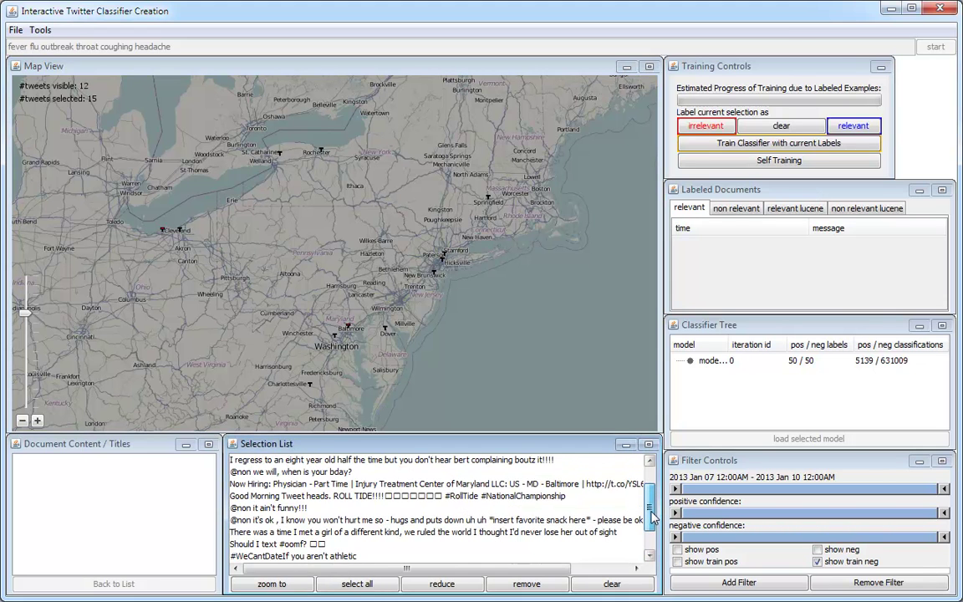
scroll(653, 510, "up", 1)
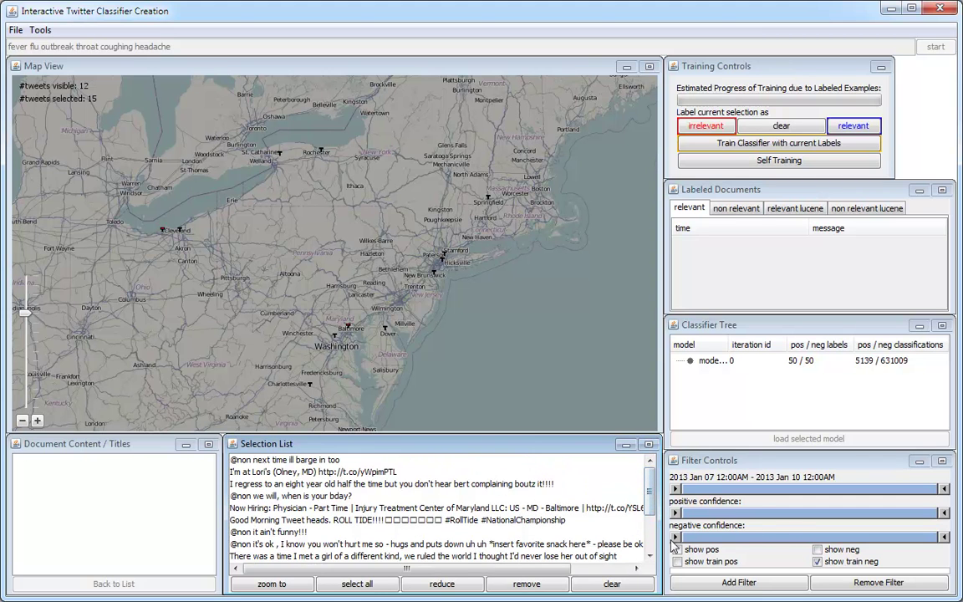
left_click_drag(676, 536, 823, 538)
left_click(818, 549)
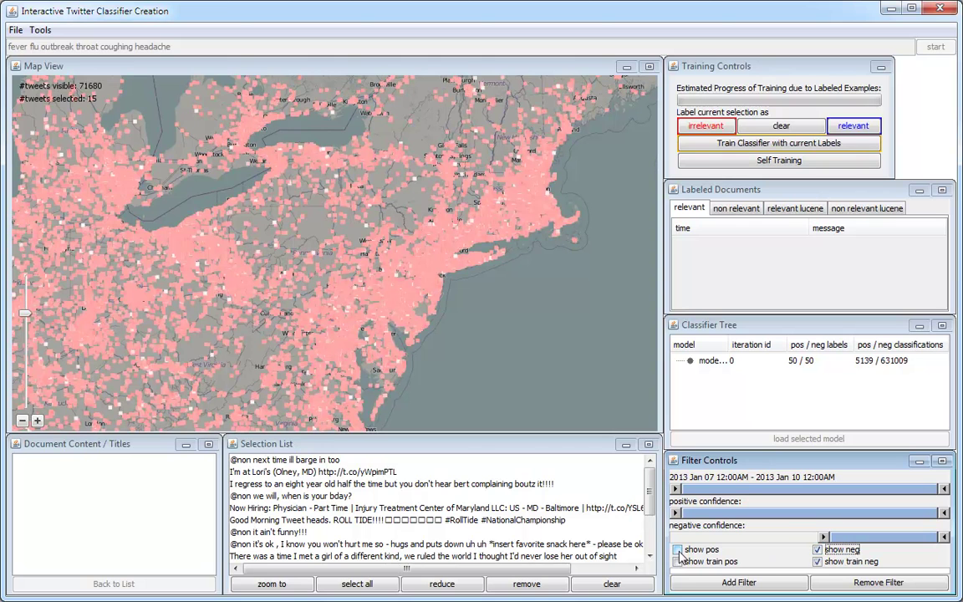
Step: Show positive tweets, raise both confidence thresholds to leave 6351, and select the New York cluster
left_click(677, 549)
left_click(817, 562)
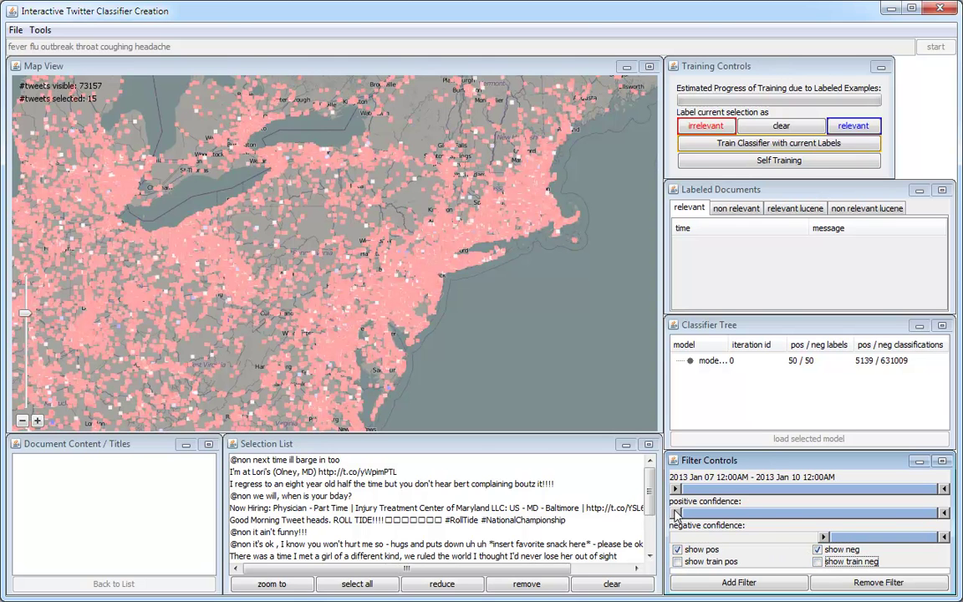
left_click_drag(677, 513, 882, 513)
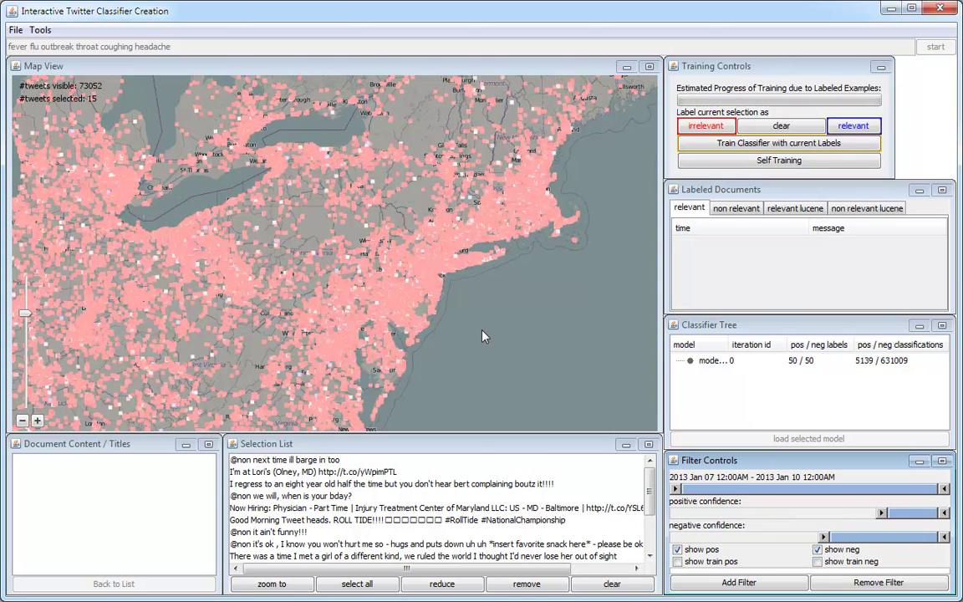
left_click_drag(823, 536, 881, 536)
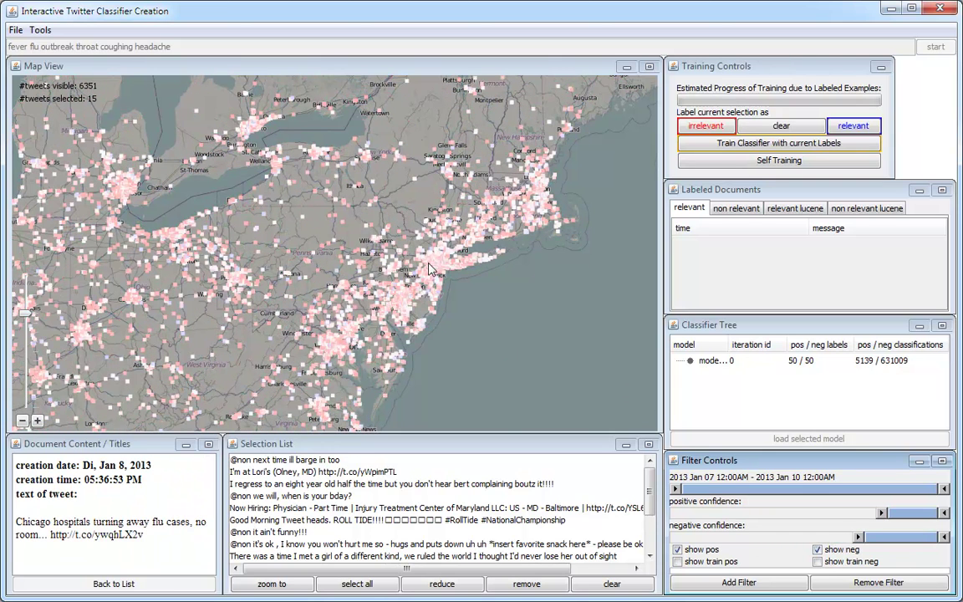
left_click_drag(409, 241, 441, 284)
Step: Label five New York tweets (shirt, 3 months, work, lemon water) irrelevant and two sickness tweets relevant
left_click(394, 263)
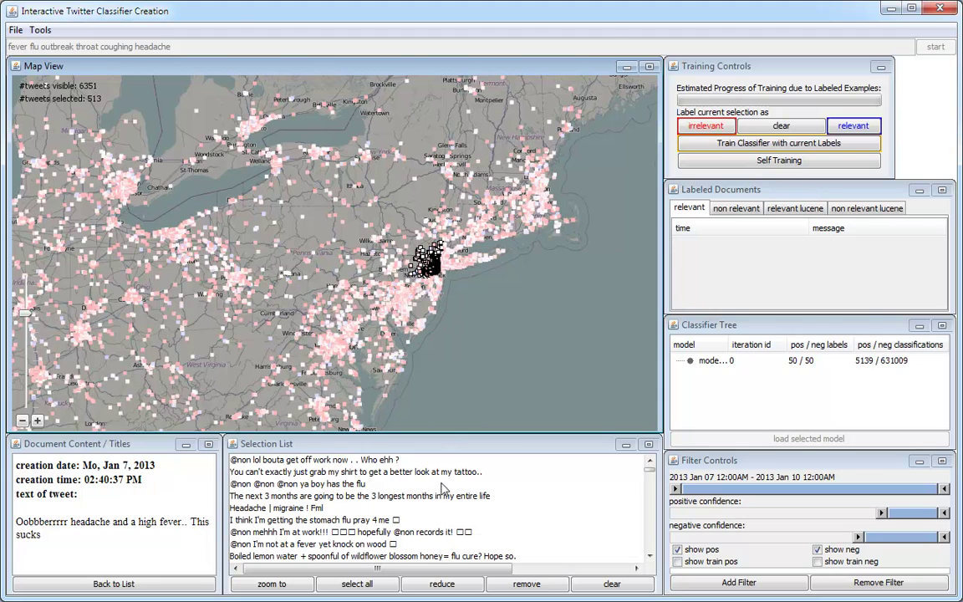
left_click(369, 461)
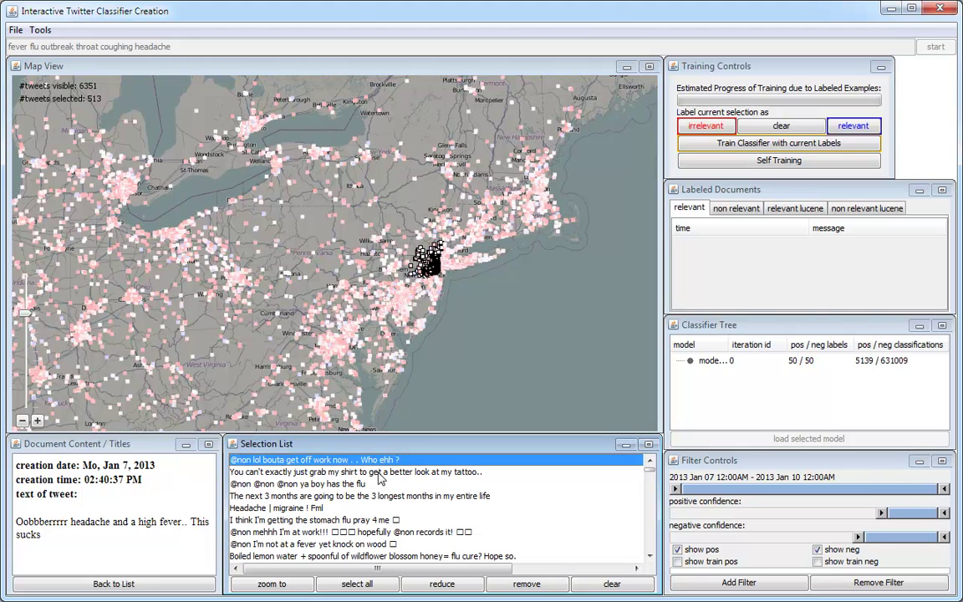
left_click(398, 473, "shift")
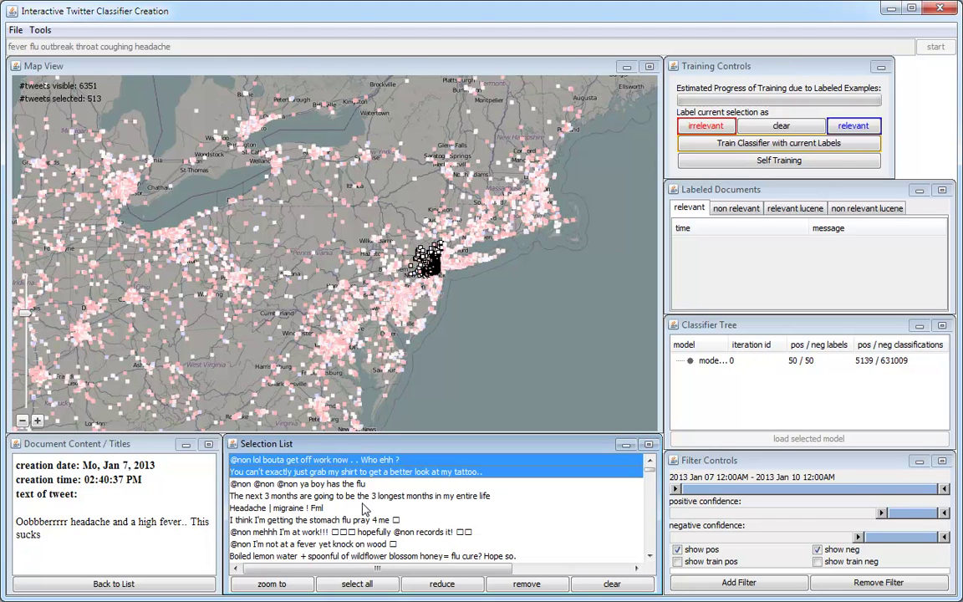
left_click(359, 496, "ctrl")
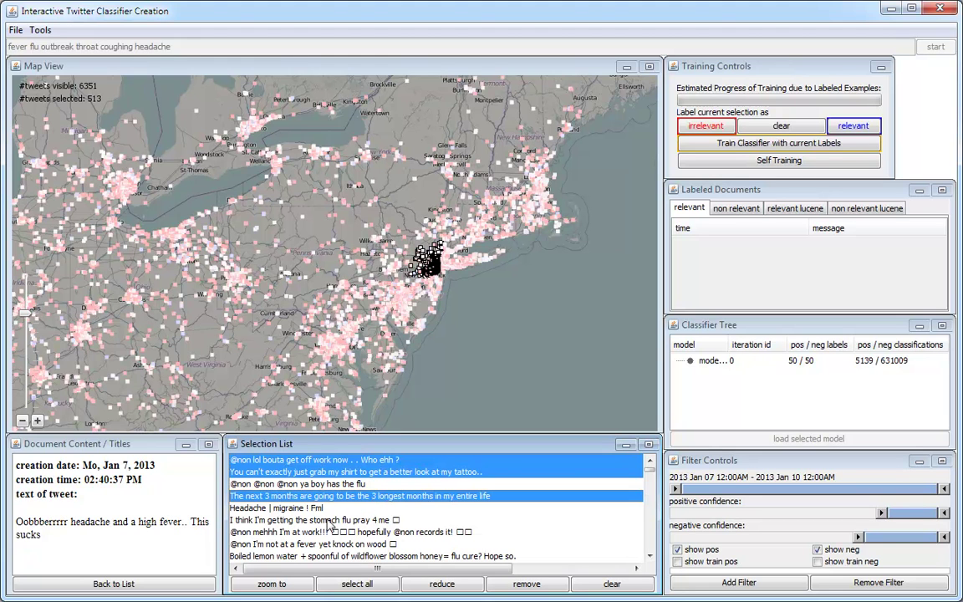
left_click(416, 533, "ctrl")
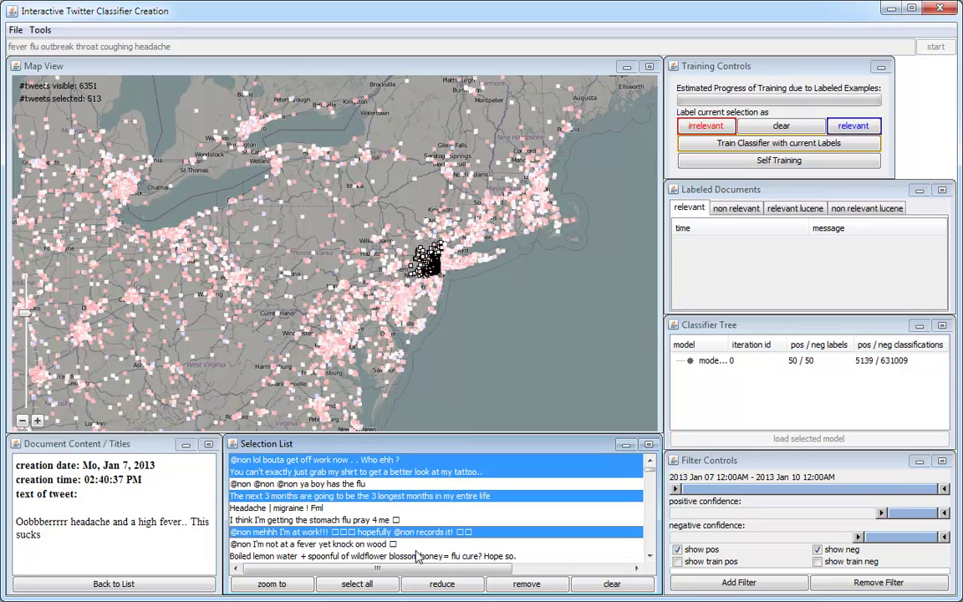
left_click(366, 557, "ctrl")
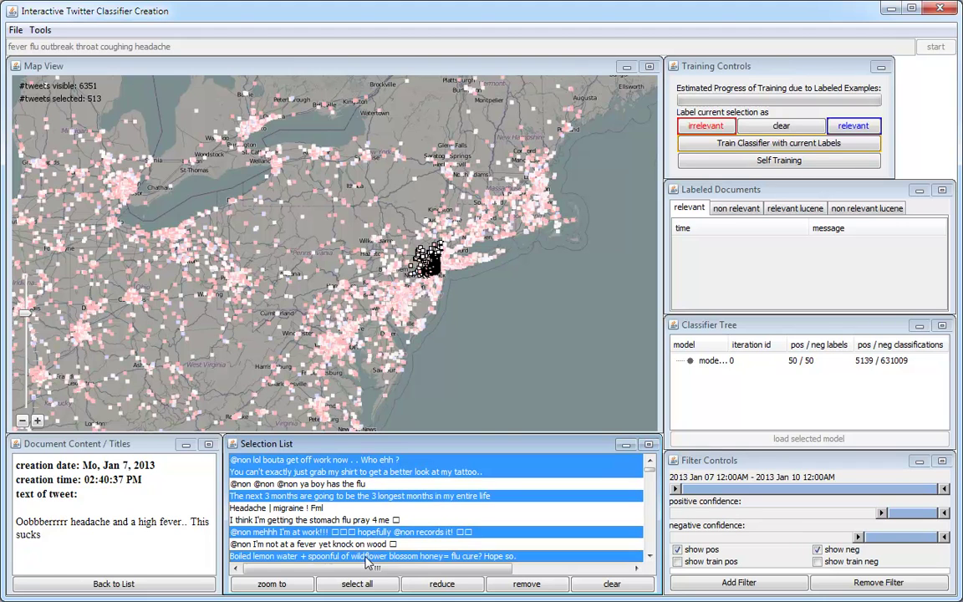
left_click(446, 585)
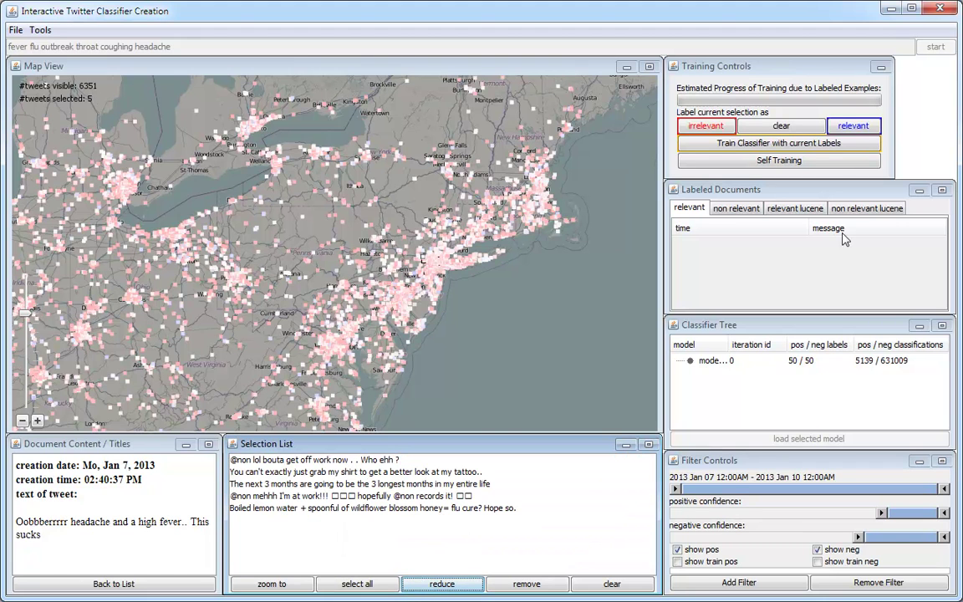
left_click(722, 131)
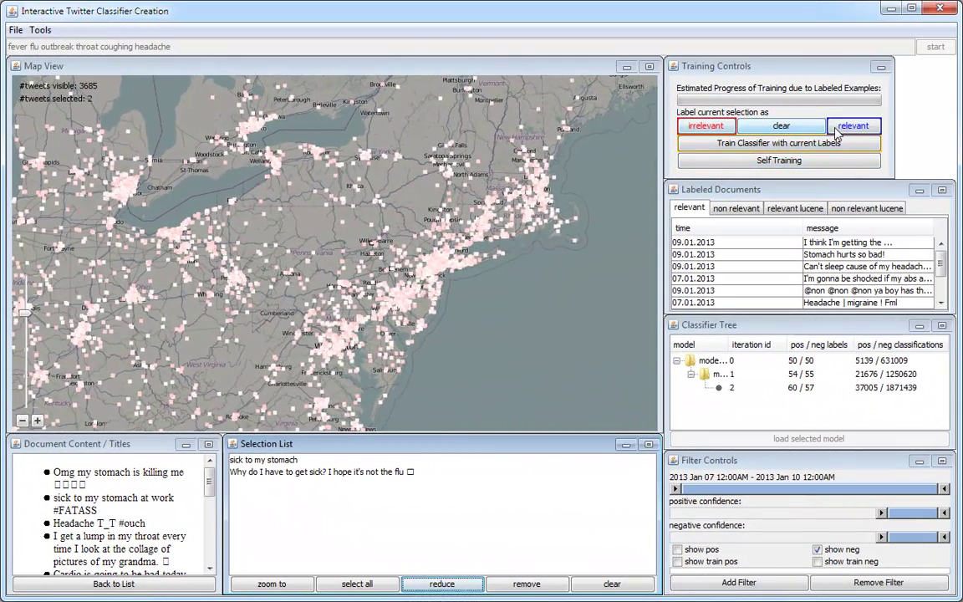
left_click(758, 125)
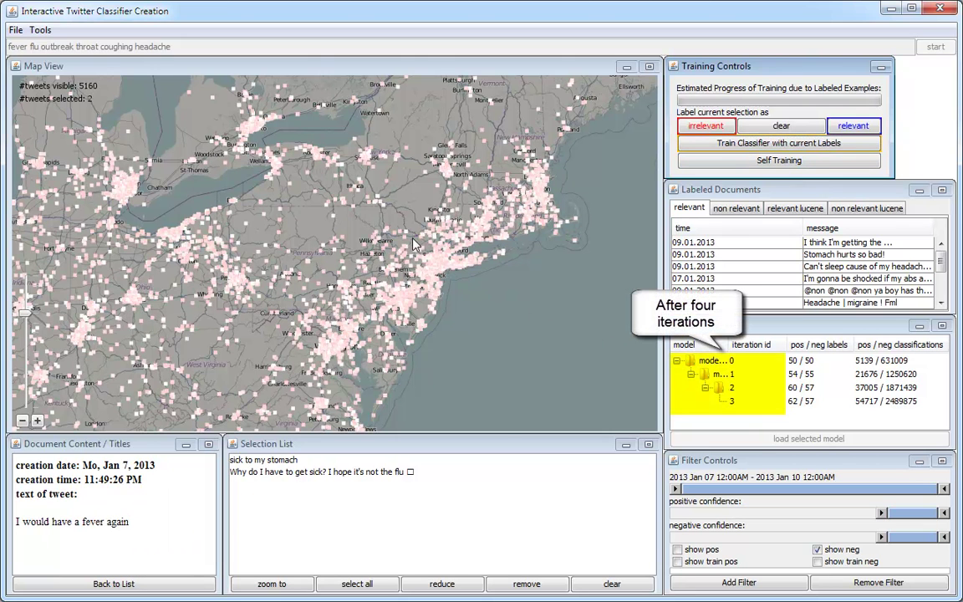
Step: Label the '104 fever' tweet relevant, then reselect the New York cluster for self-training
left_click_drag(413, 241, 445, 268)
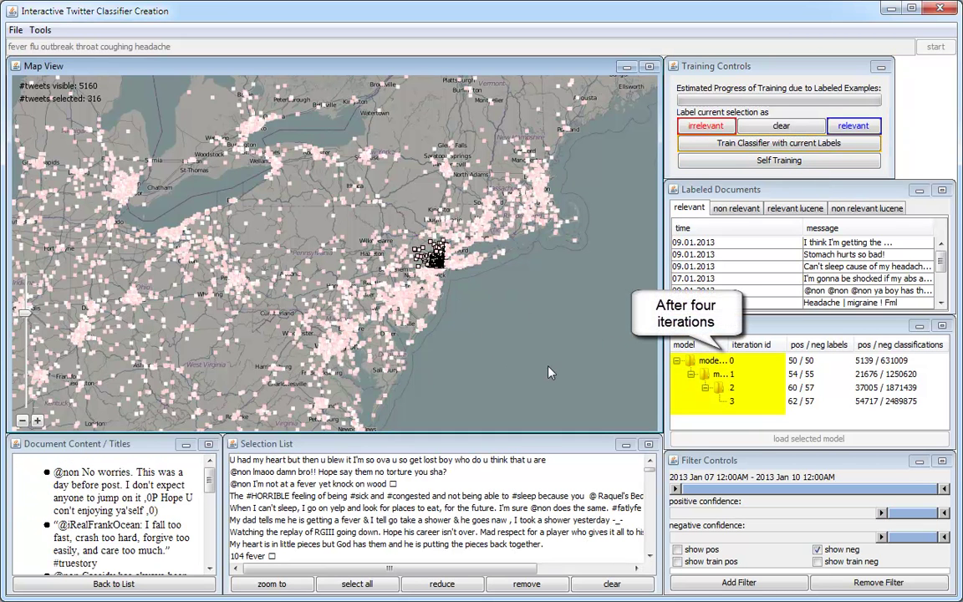
left_click(259, 556)
left_click(441, 583)
left_click(853, 126)
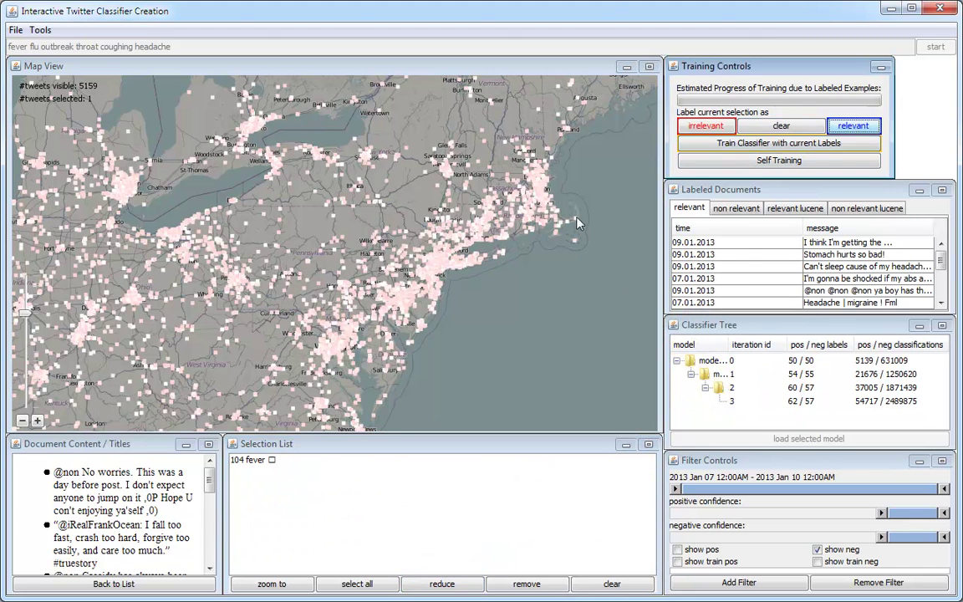
left_click_drag(414, 234, 444, 266)
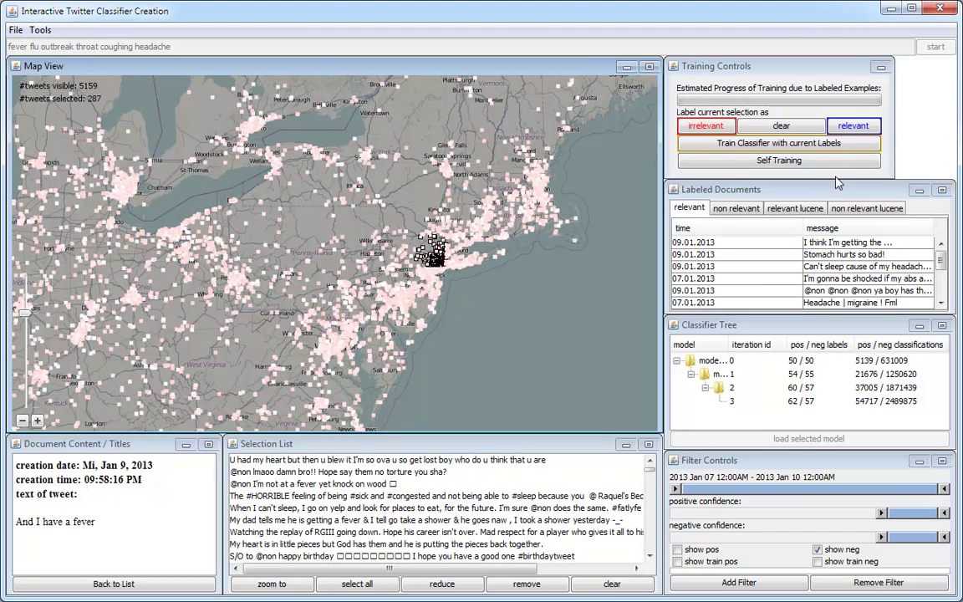
left_click(748, 159)
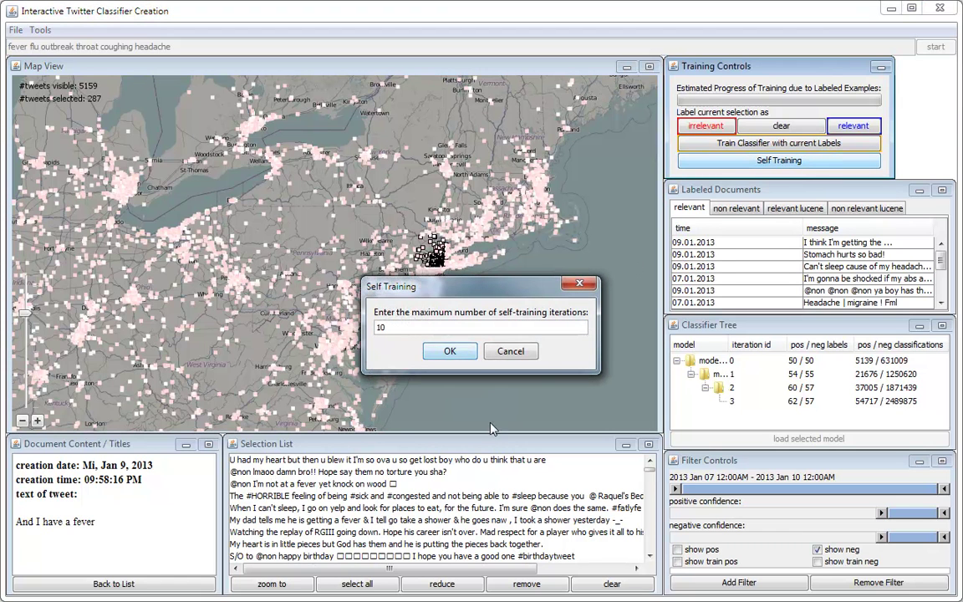
Step: Confirm classifier self-training with the maximum kept at 10 iterations
left_click(465, 356)
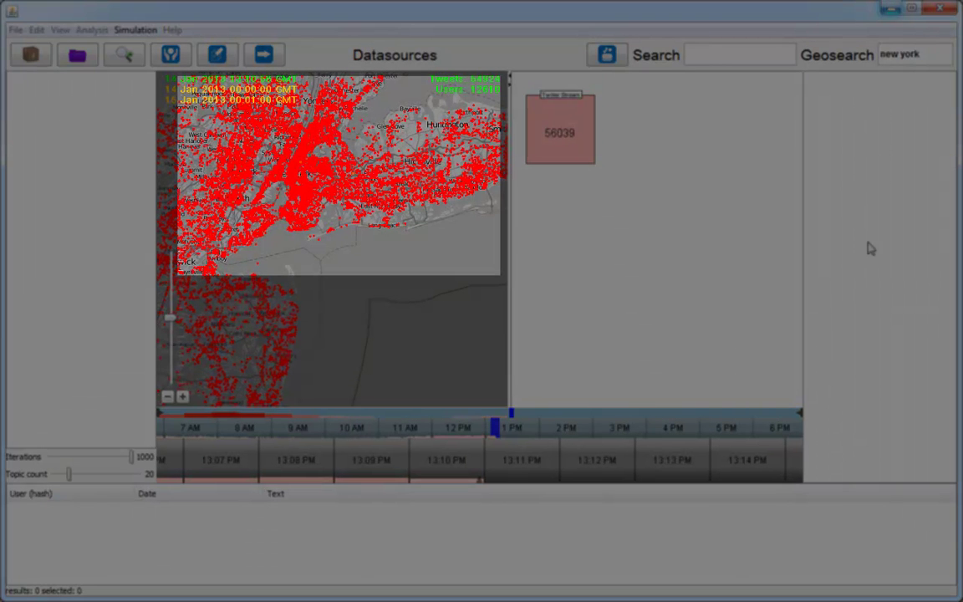
Step: Load flu_symptoms.lin from the filter folder and attach it to Twitter Stream, matching 43 tweets
right_click(639, 145)
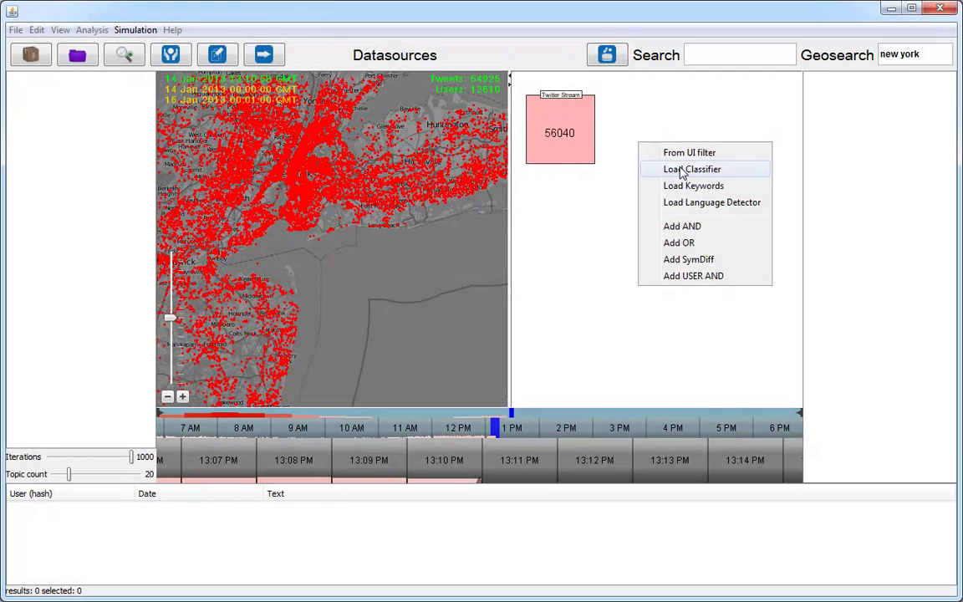
left_click(683, 170)
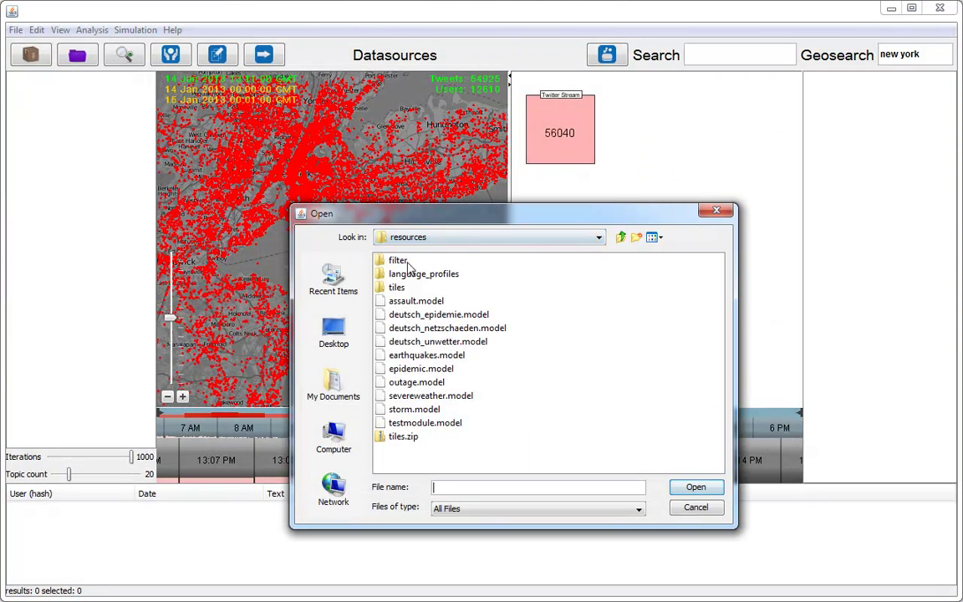
double_click(408, 263)
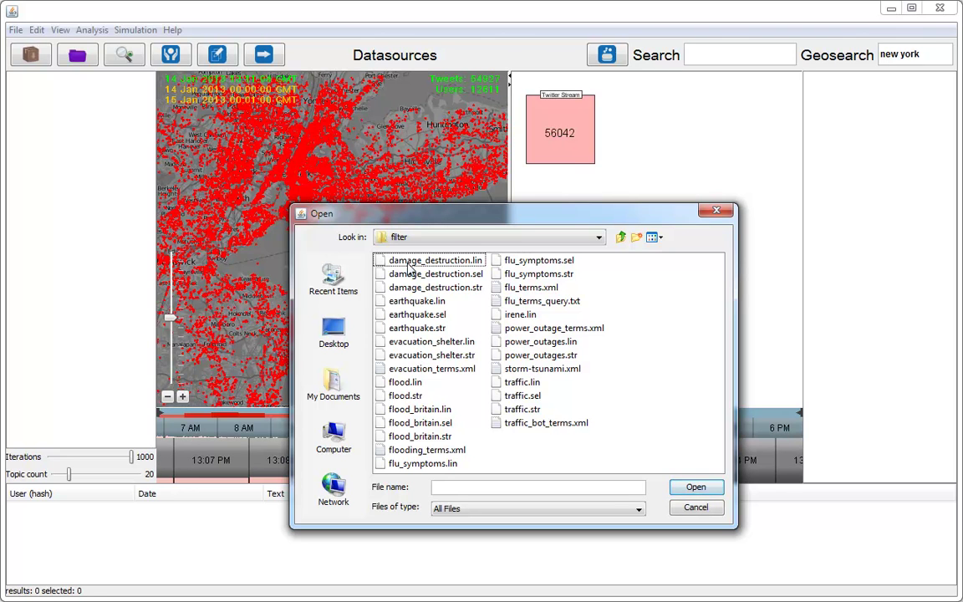
left_click(409, 463)
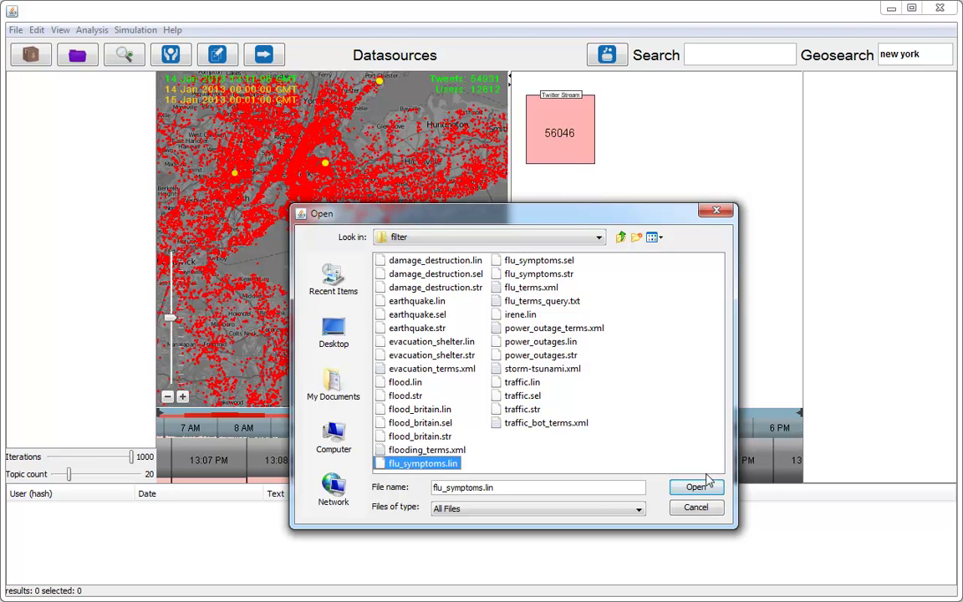
left_click(707, 485)
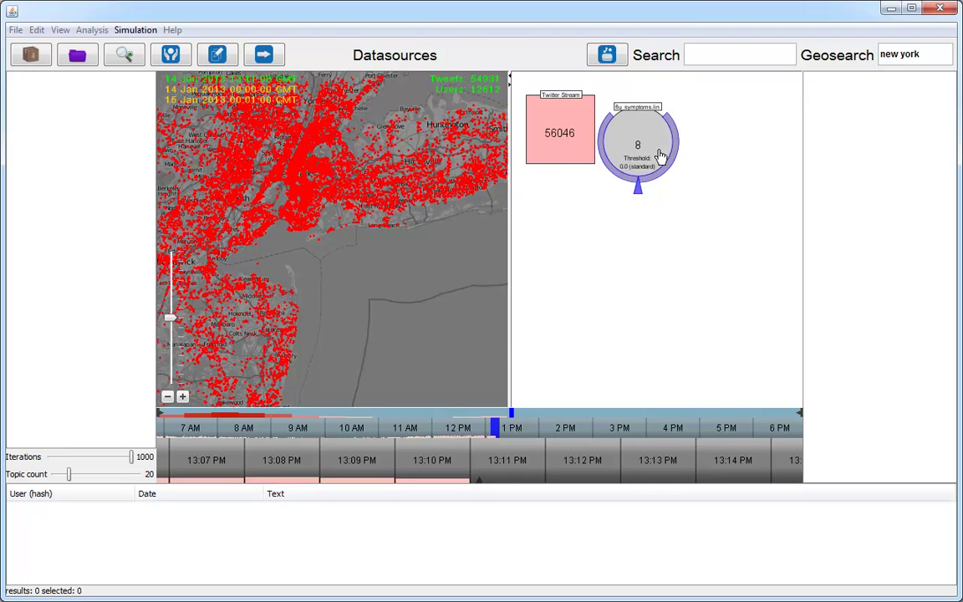
left_click_drag(661, 157, 695, 146)
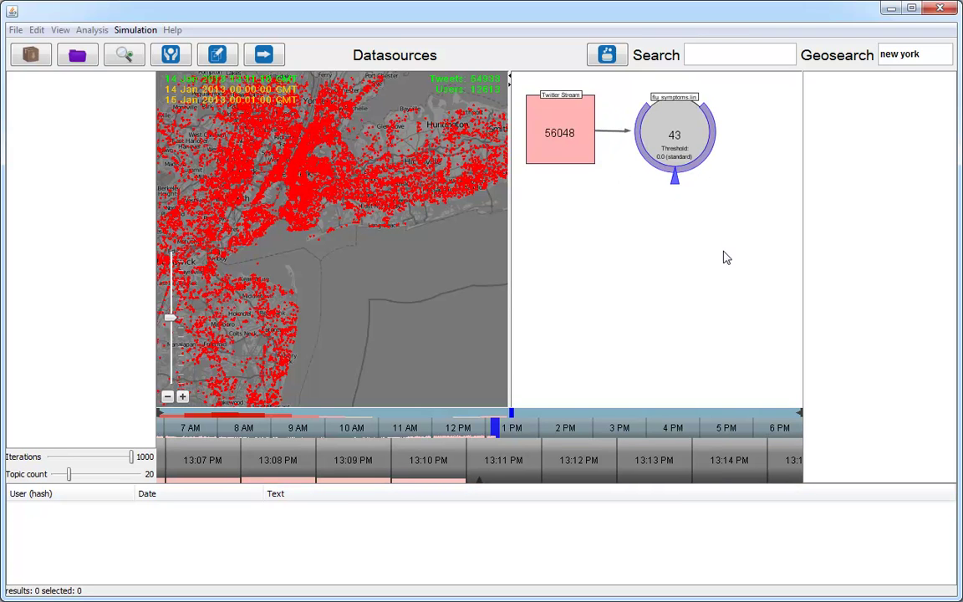
Step: Tag the flu_symptoms.lin filter as event 'Flu messages' with a biohazard symbol
right_click(682, 135)
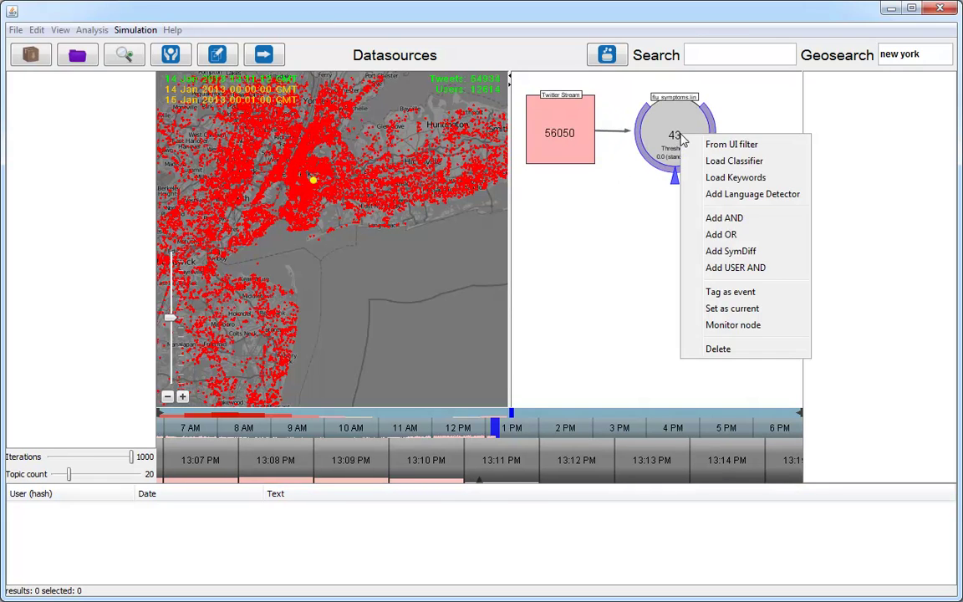
left_click(752, 297)
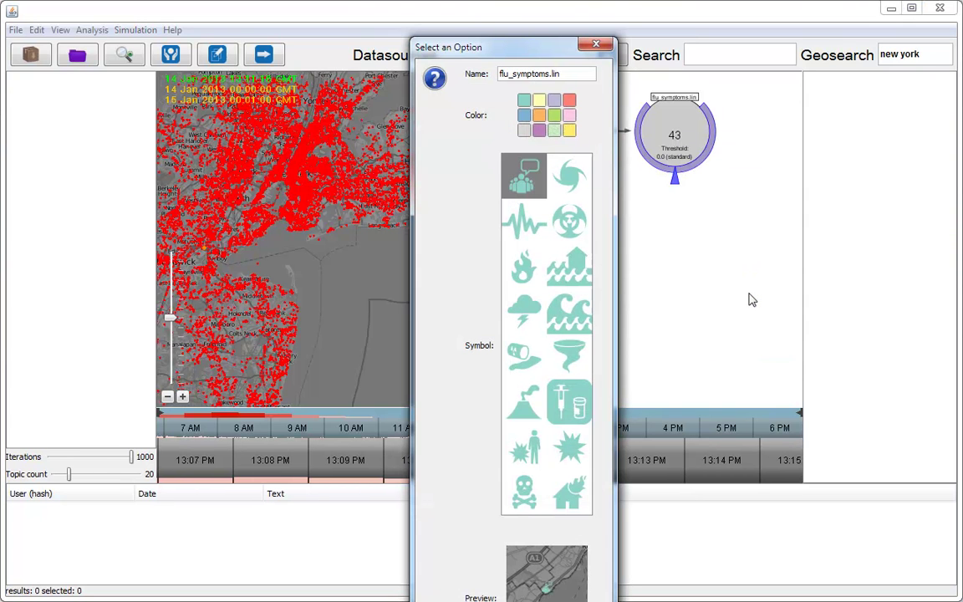
left_click_drag(573, 73, 429, 77)
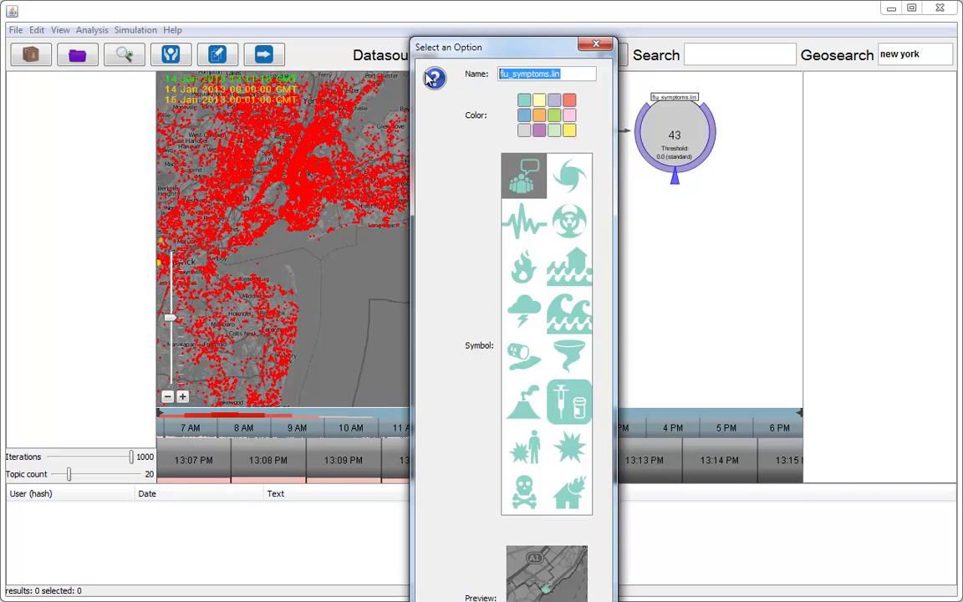
type("F")
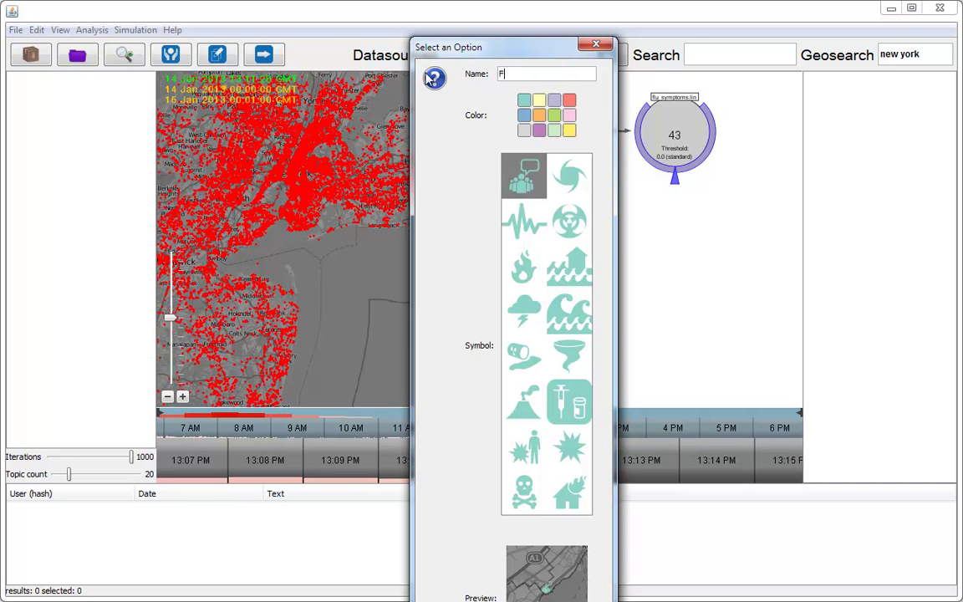
type("klu messages")
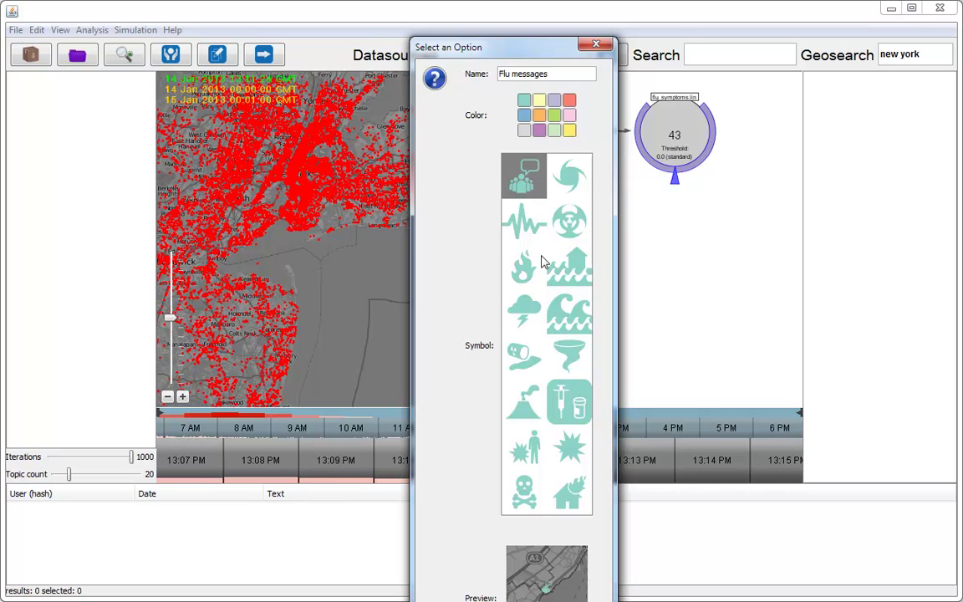
left_click(558, 234)
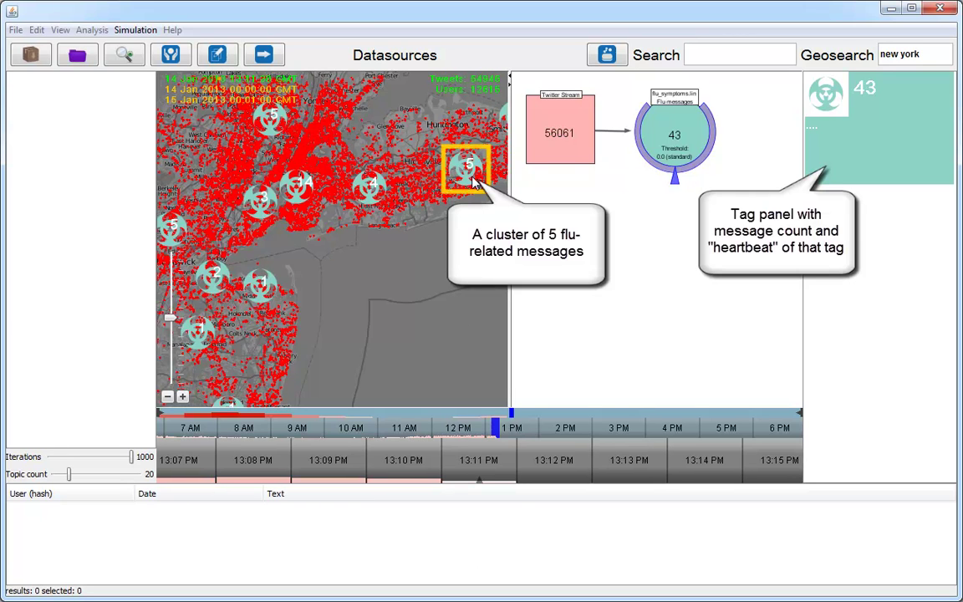
Step: List the five-message flu cluster, then raise the flu threshold to 0.2, leaving 42 messages
left_click(473, 182)
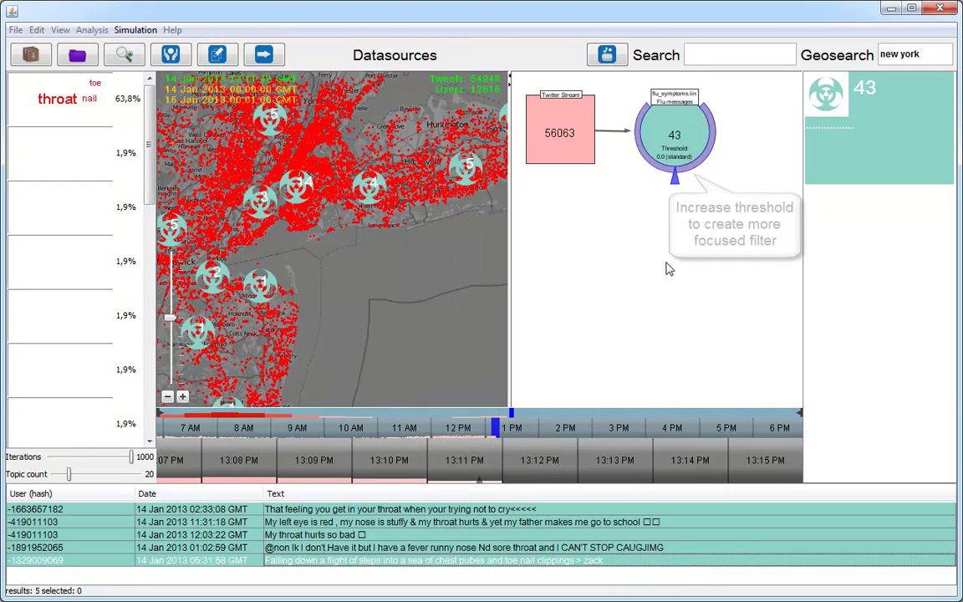
left_click_drag(675, 178, 698, 184)
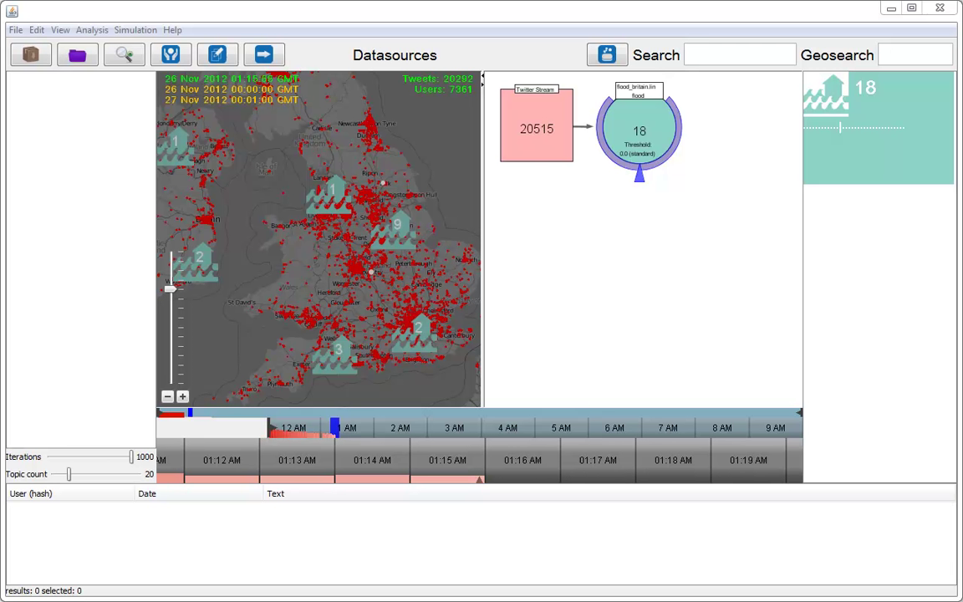
Step: Open flood clusters 2 and 9 on the Britain map and read two flood warning tweets
left_click(809, 14)
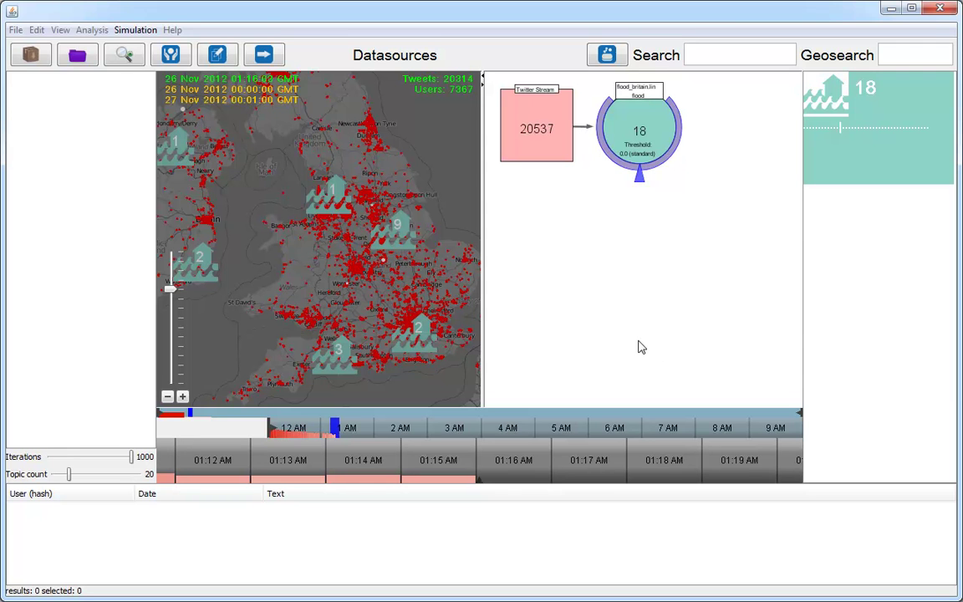
left_click(422, 339)
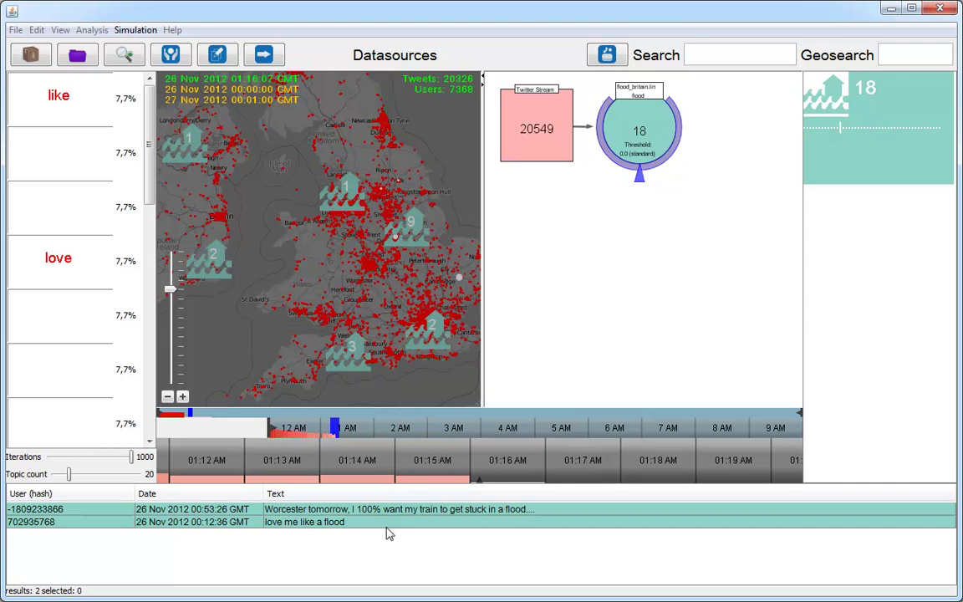
left_click(388, 215)
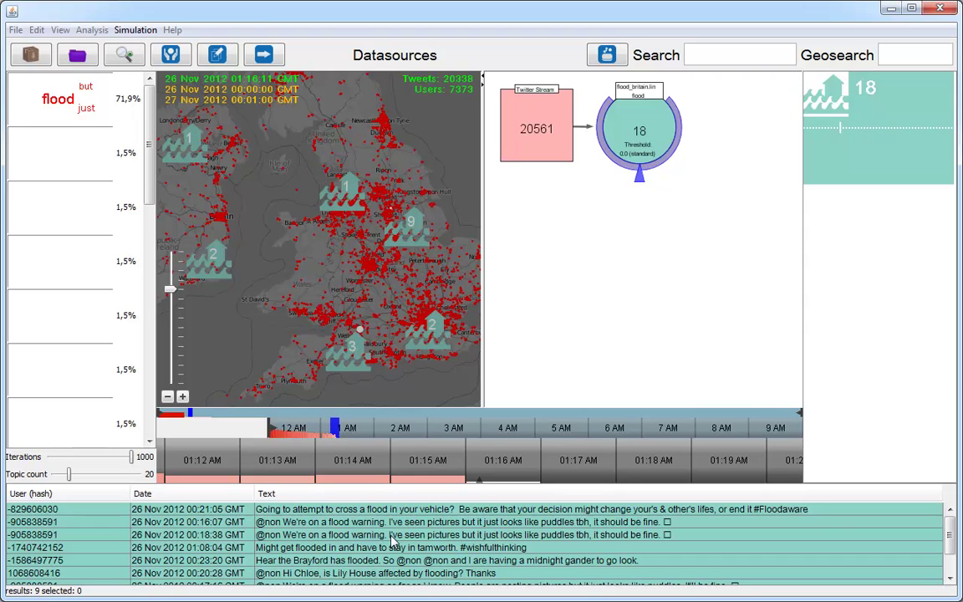
left_click(273, 522)
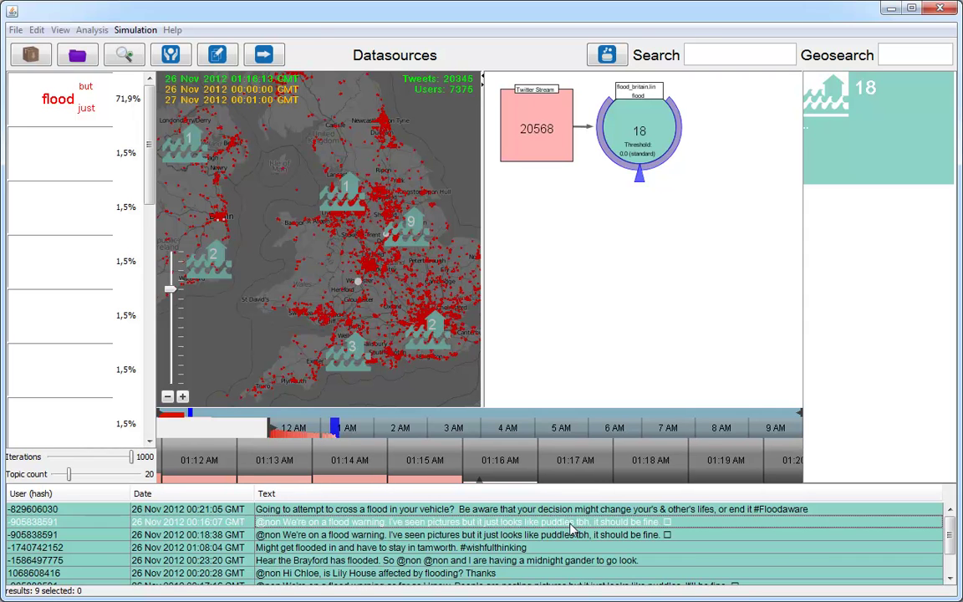
scroll(573, 532, "down", 1)
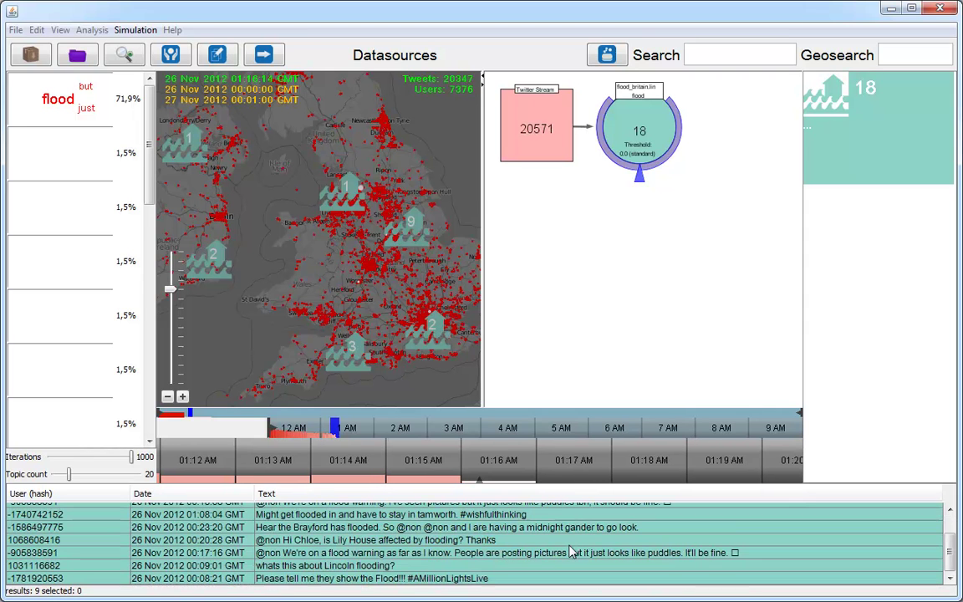
left_click(449, 556)
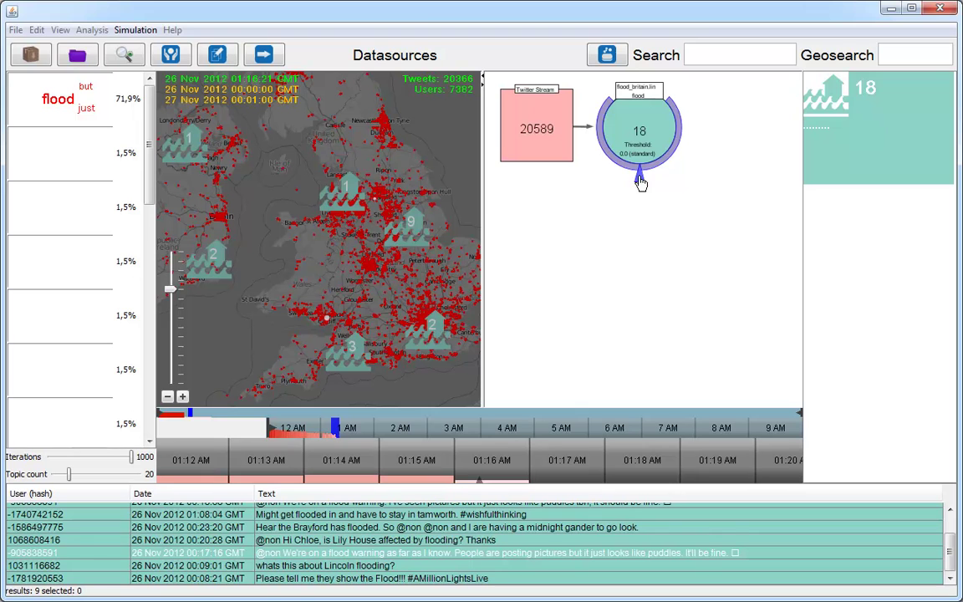
Step: Tighten the flood_britain threshold to 0.7 and list the single remaining 'Our yard is flooded!!' tweet
left_click_drag(644, 182, 699, 130)
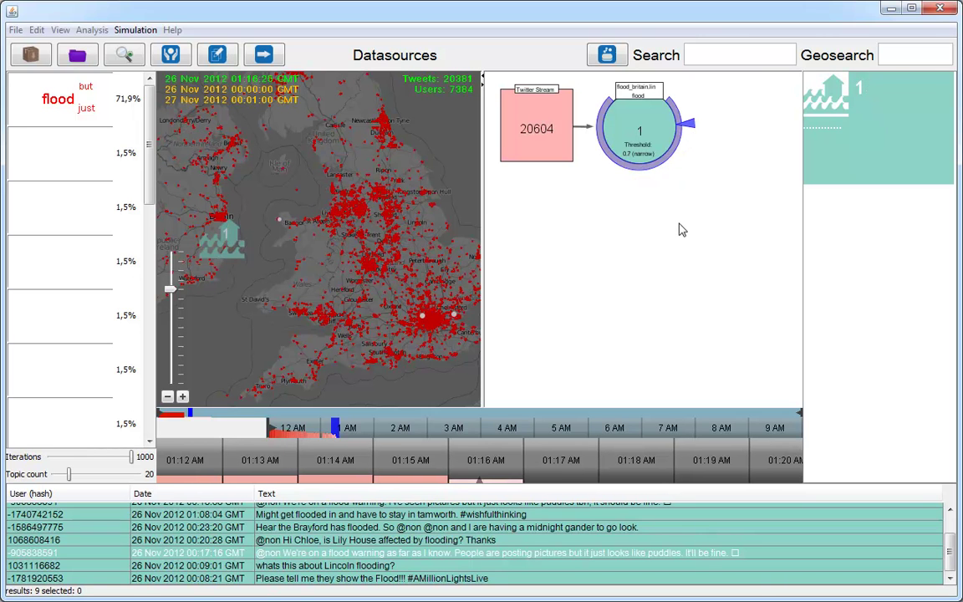
left_click(217, 240)
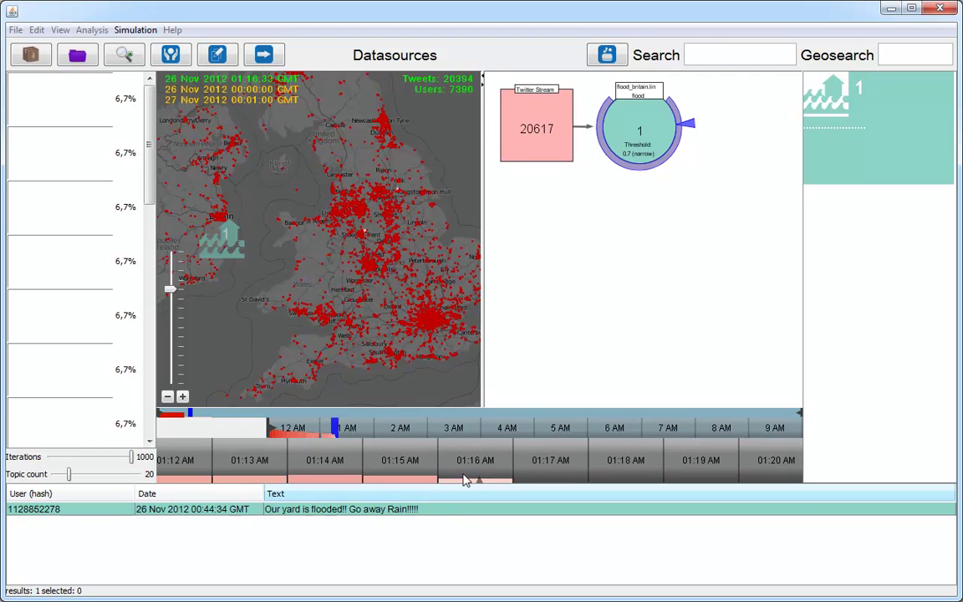
Step: Load a second flood_britain.lin classifier and position its node beside the narrow flood filter
right_click(574, 205)
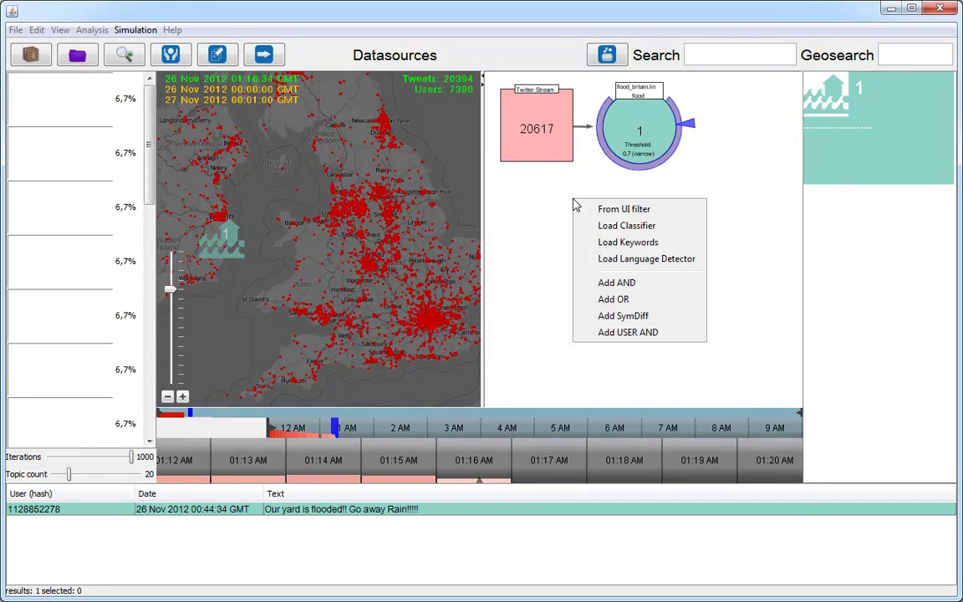
left_click(617, 225)
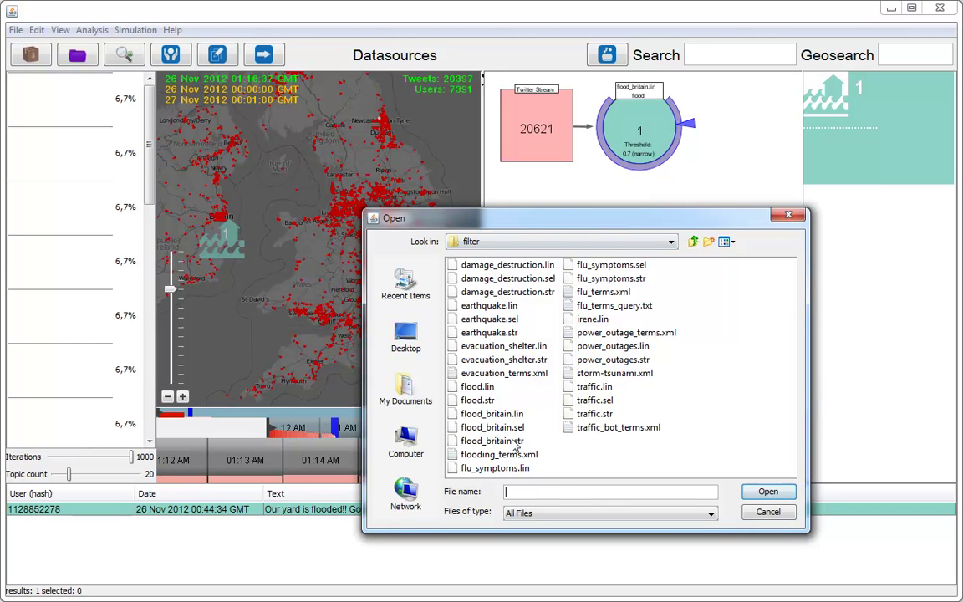
left_click(492, 413)
left_click(757, 494)
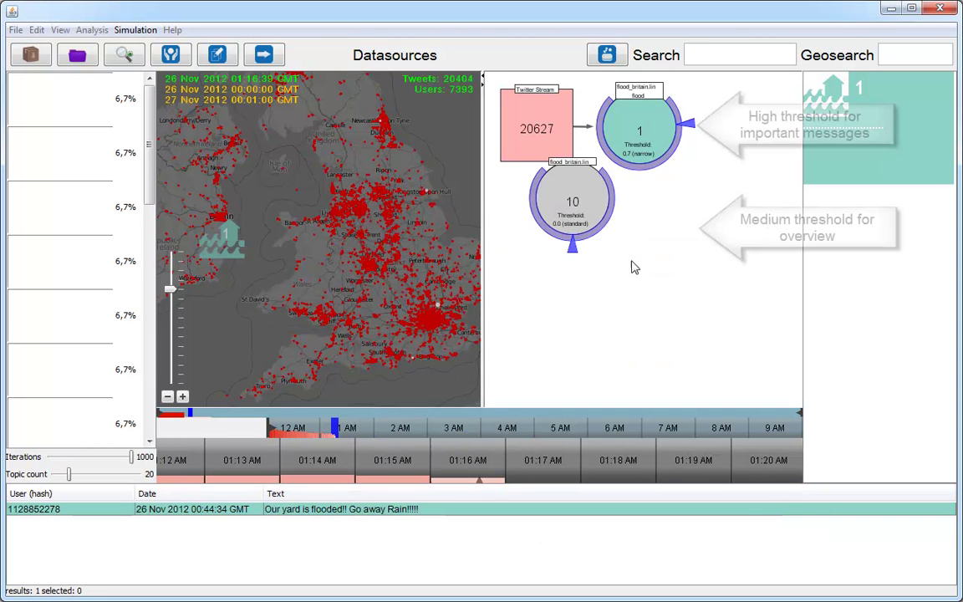
mouse_move(591, 223)
left_mouse_down()
mouse_move(643, 261)
mouse_move(656, 255)
left_mouse_up()
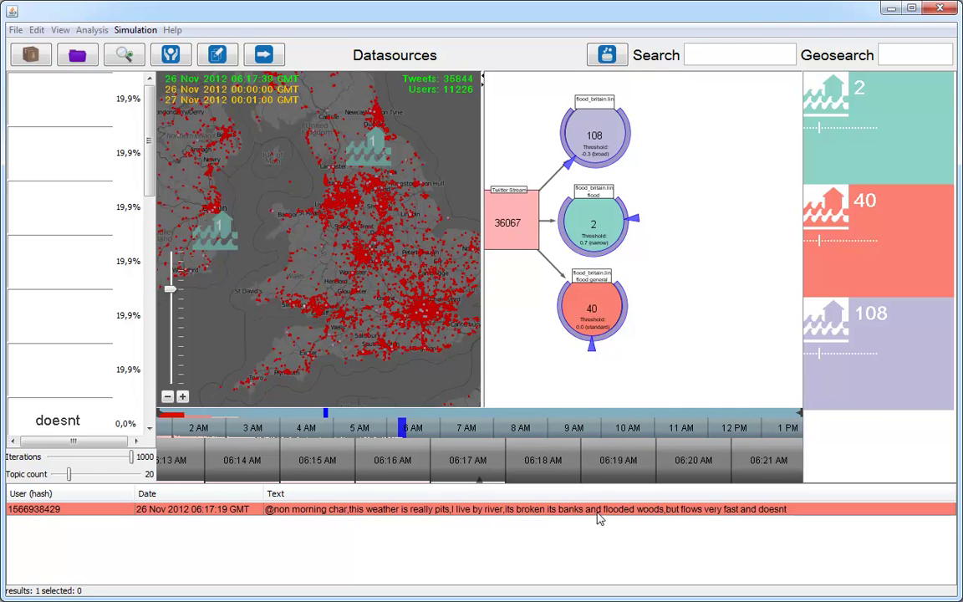
Step: Zoom the map into northern England and pan to Richmond and Catterick Garrison
scroll(398, 260, "up", 3)
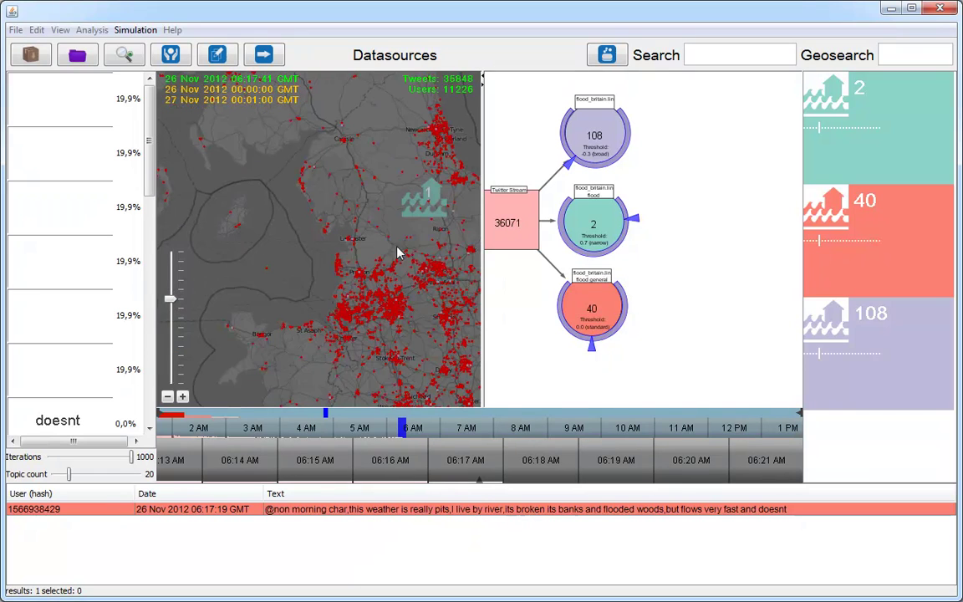
scroll(353, 357, "up", 2)
scroll(373, 219, "up", 2)
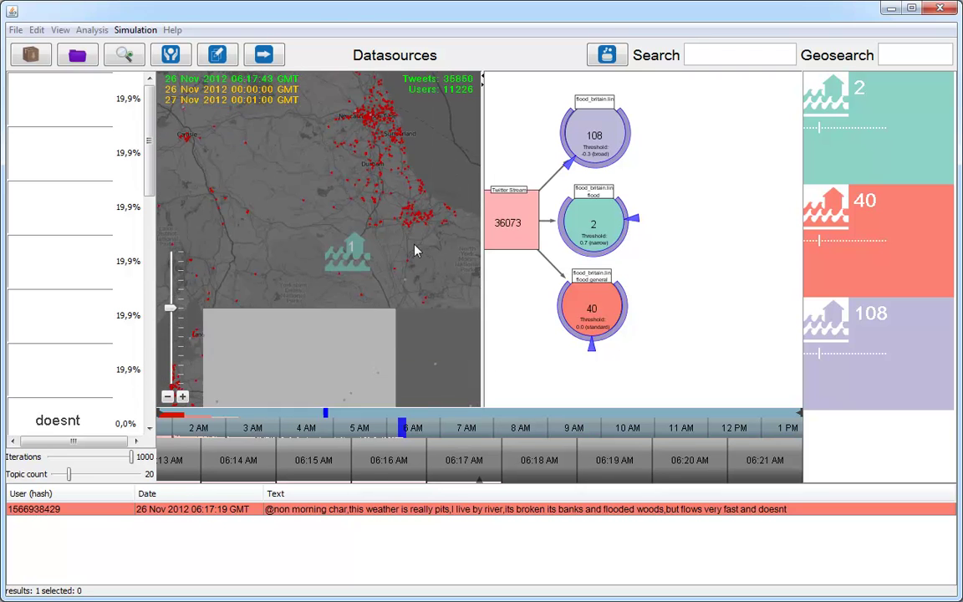
scroll(434, 313, "up", 1)
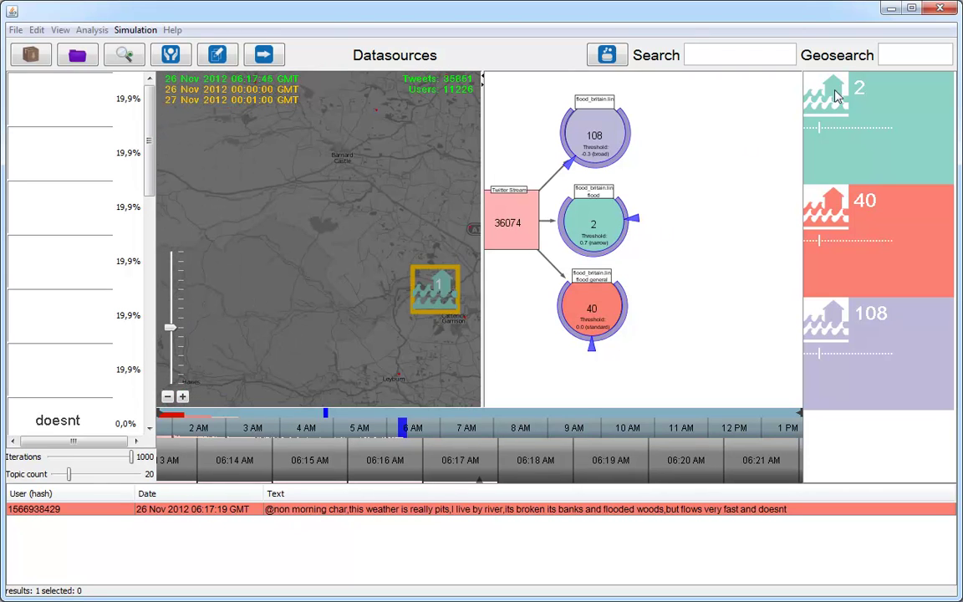
left_click_drag(427, 360, 390, 359)
scroll(406, 335, "up", 1)
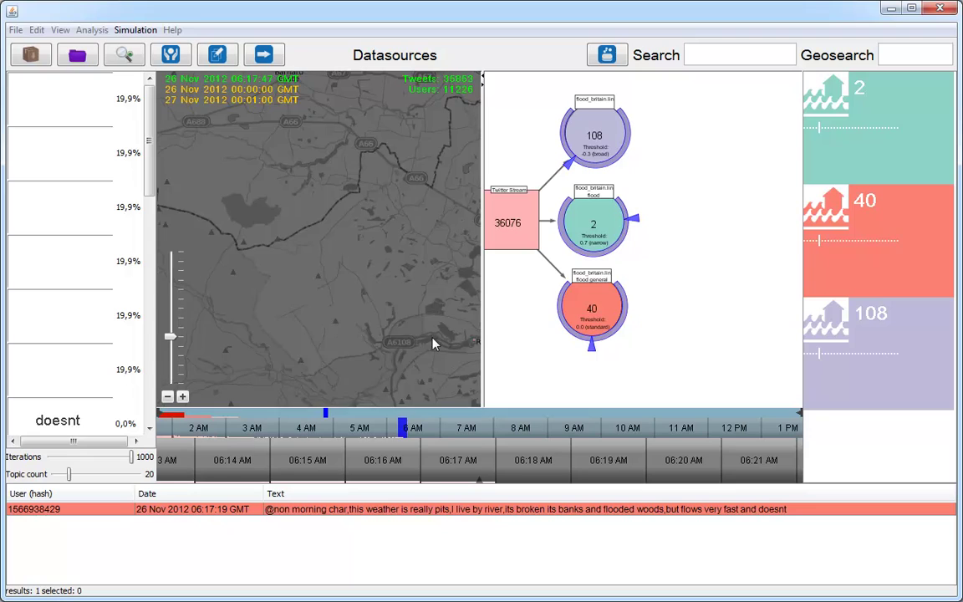
left_click_drag(432, 343, 323, 305)
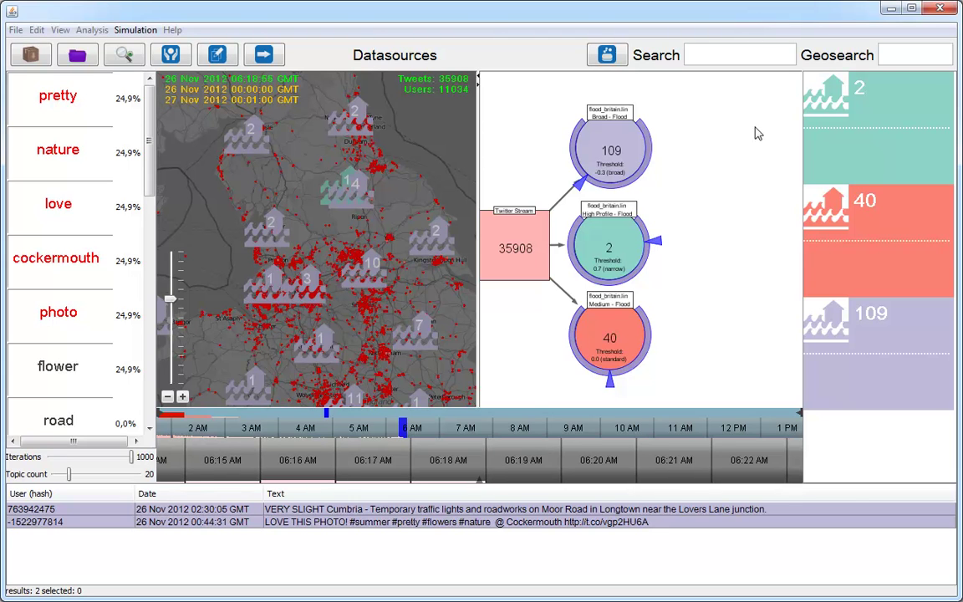
Step: Inspect marker 2 tweets, then search 'VERY SLIGHT MEDIUM' and list the remaining traffic messages
left_click(447, 244)
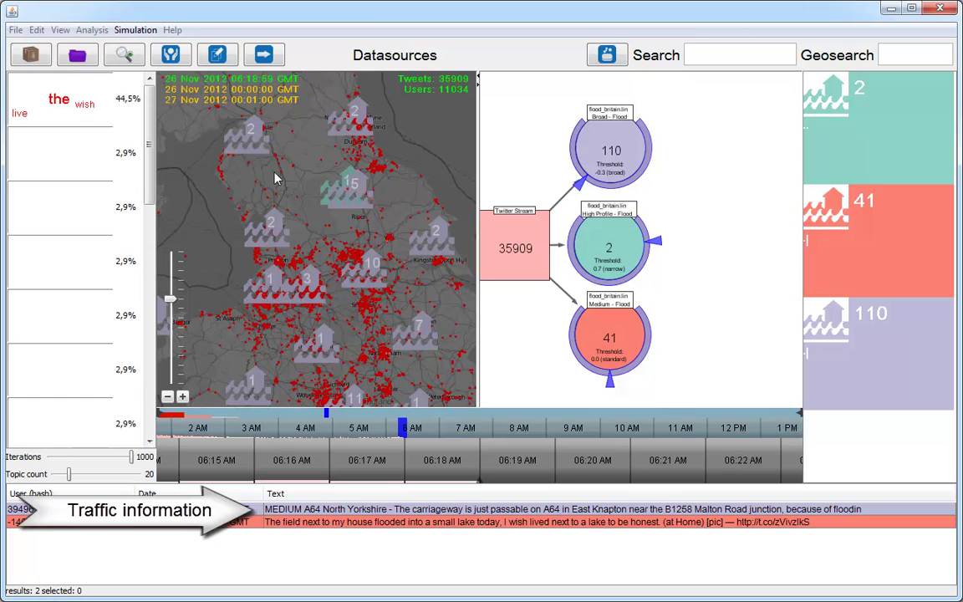
left_click(251, 142)
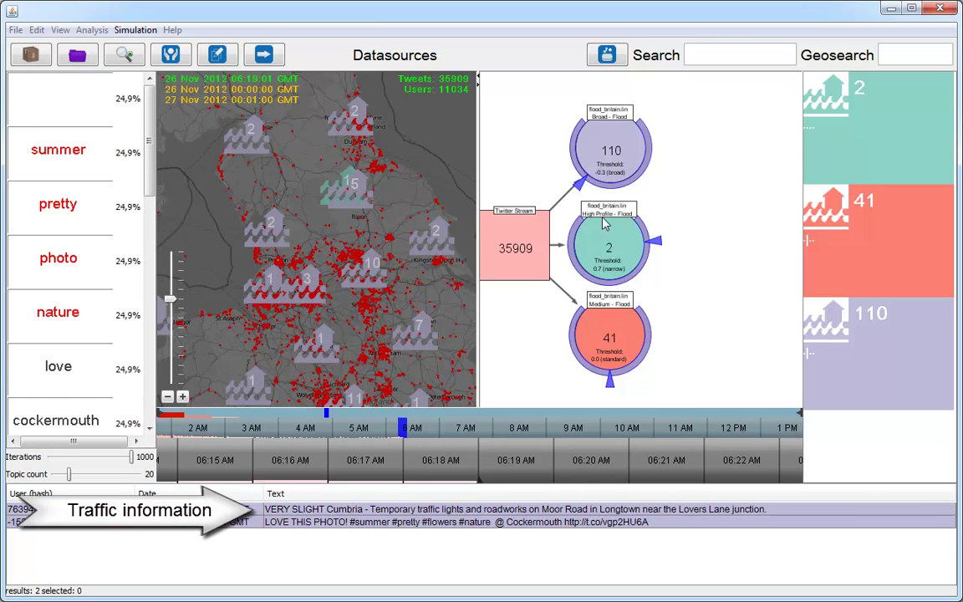
left_click(690, 55)
type("VER")
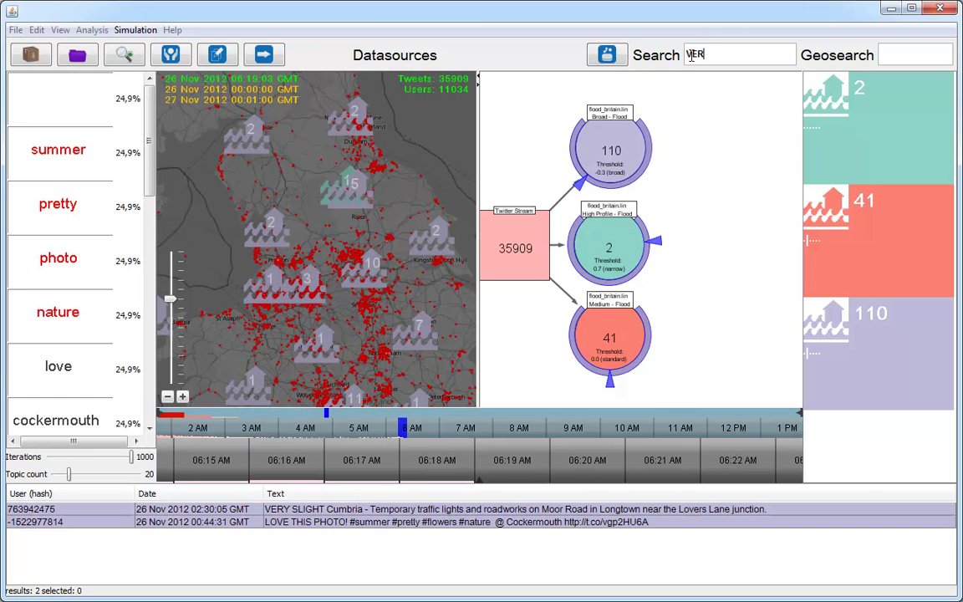
type("Y SLIGHT ME")
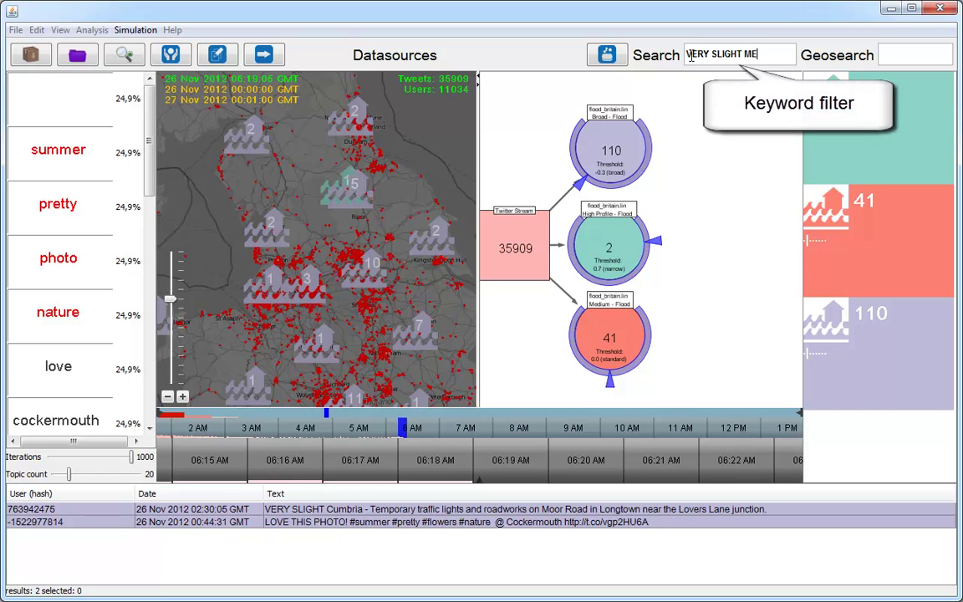
type("DIUM")
key("Return")
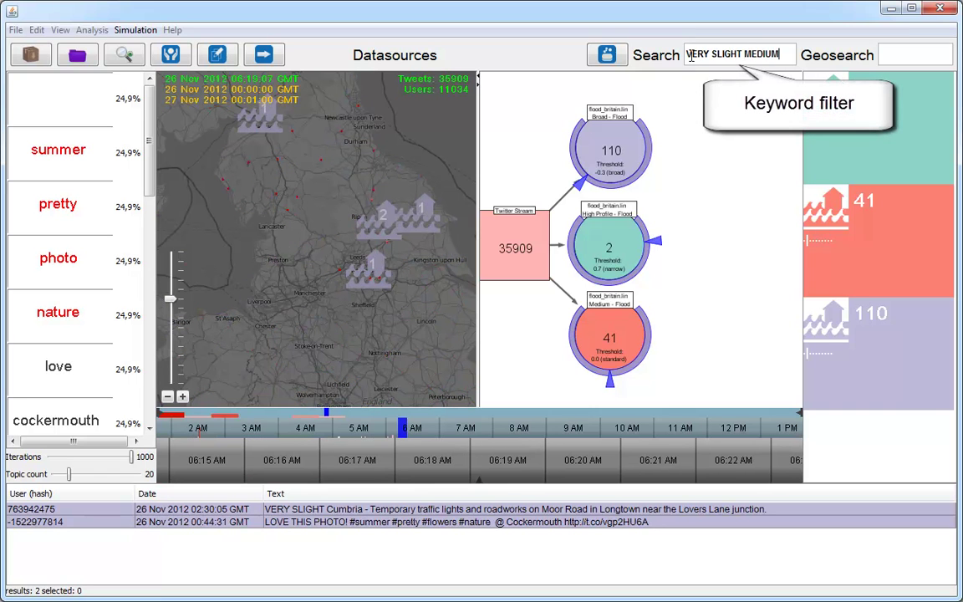
left_click(382, 237)
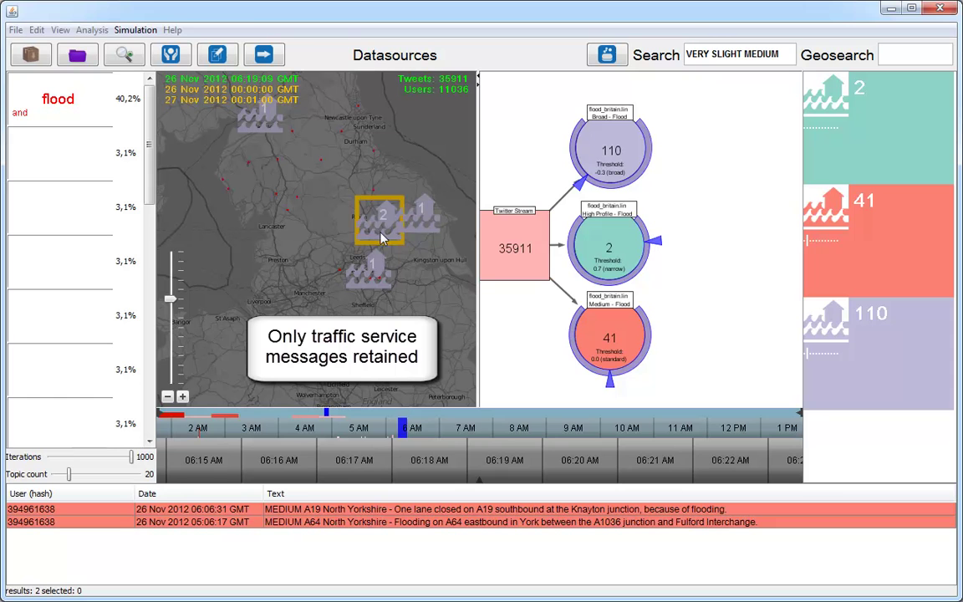
Step: Turn the keyword filter into a node under broad flood node 111 and combine both in a SymDiff node
right_click(691, 147)
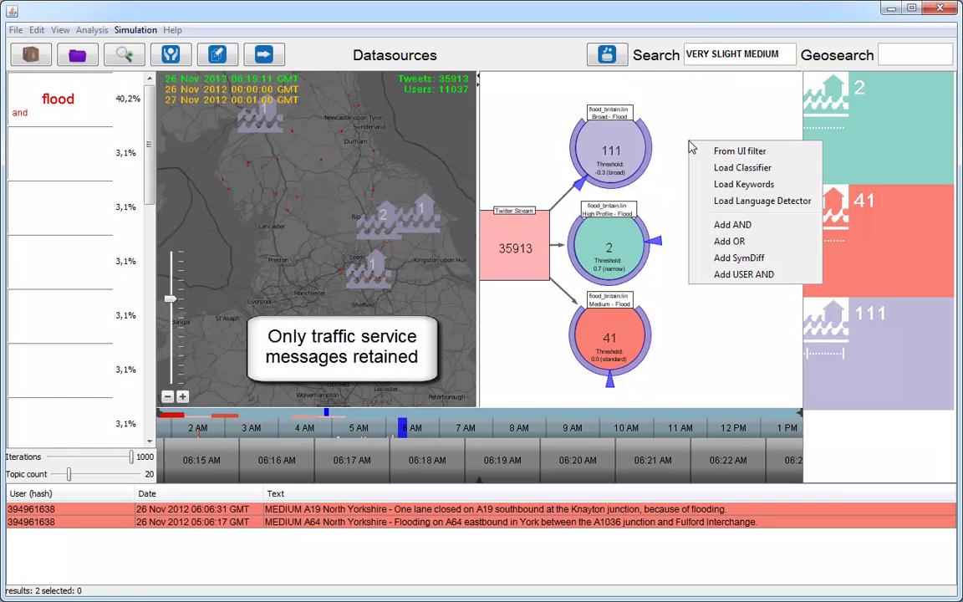
right_click(630, 142)
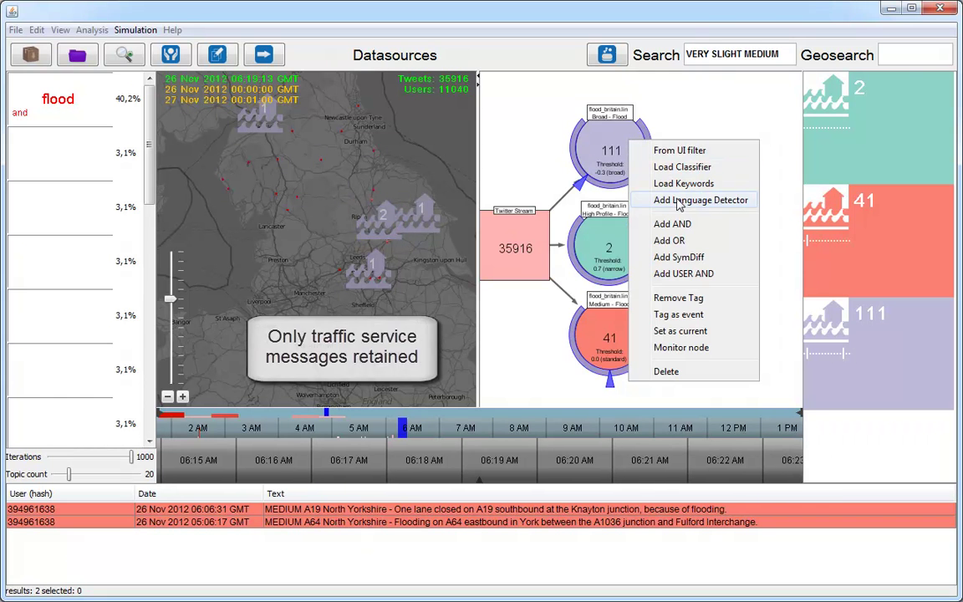
left_click(699, 150)
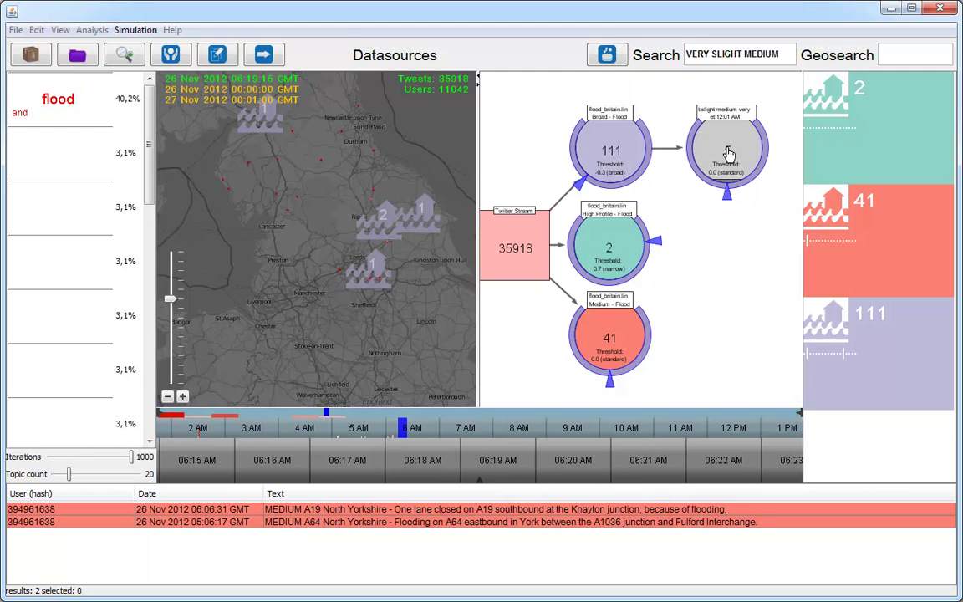
right_click(728, 152)
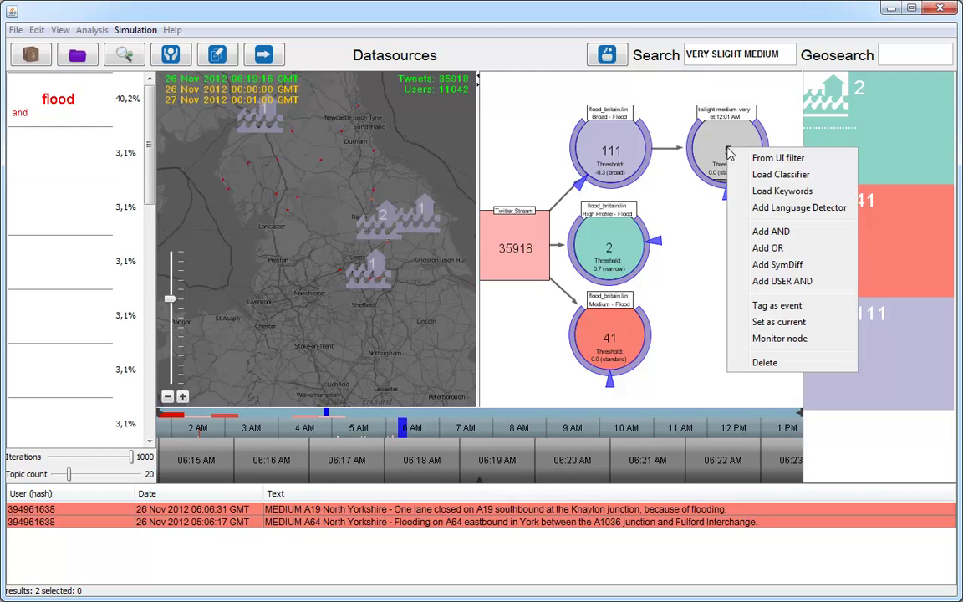
left_click(777, 264)
left_click_drag(778, 178, 656, 259)
left_click_drag(584, 162, 691, 243)
Step: Set the Sym Diff node as current and inspect its tweets near Carlisle and York
right_click(692, 244)
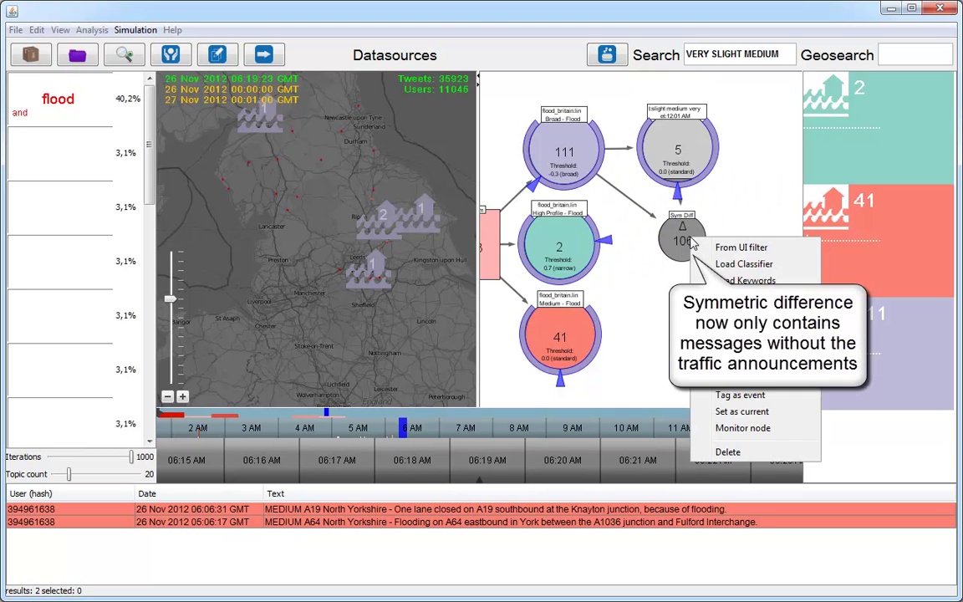
left_click(750, 418)
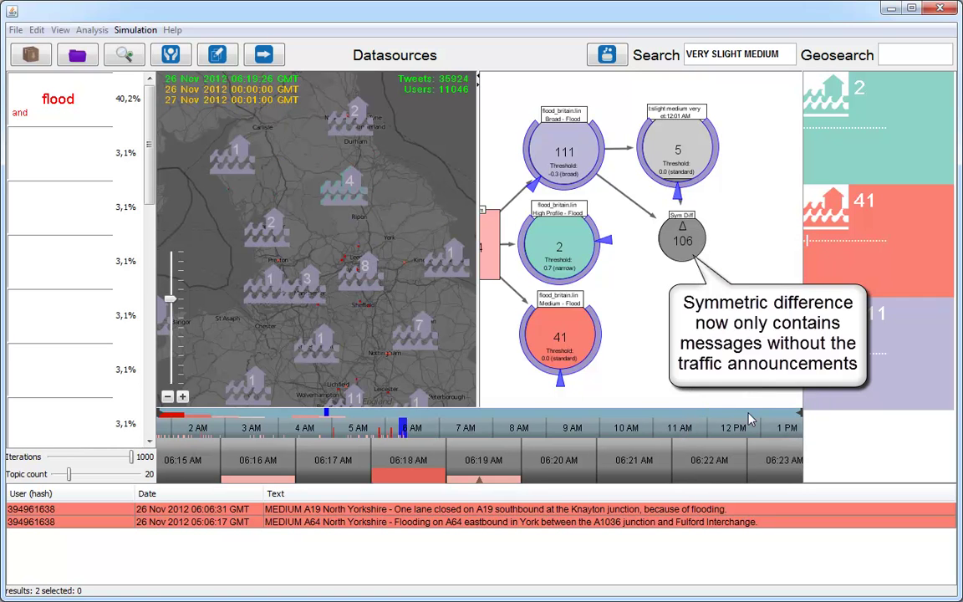
left_click(251, 173)
left_click(449, 276)
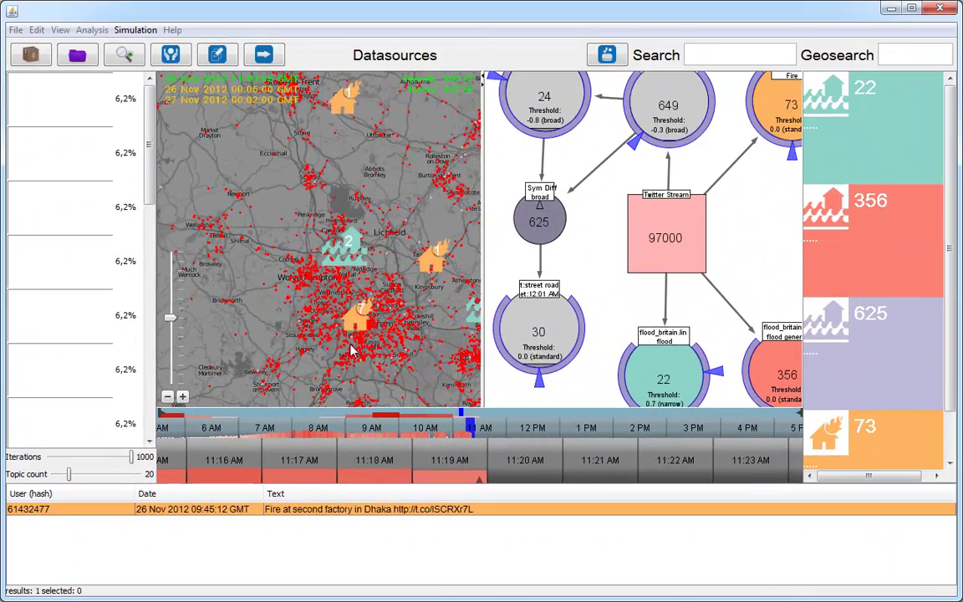
Step: List the seven tweets from the fire cluster near Birmingham and read the Oldbury big-fire reports
left_click(354, 328)
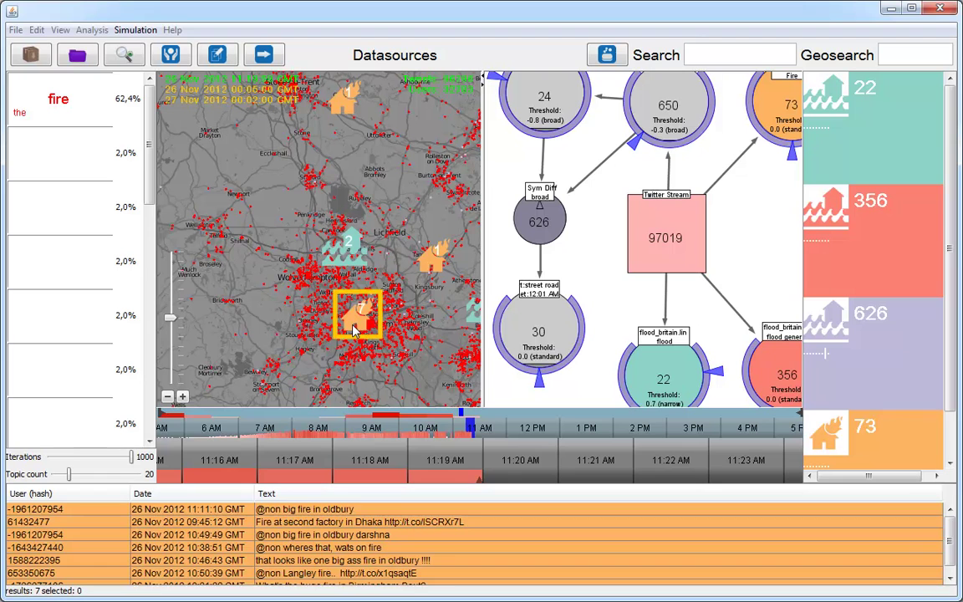
left_click(443, 534)
scroll(443, 549, "down", 1)
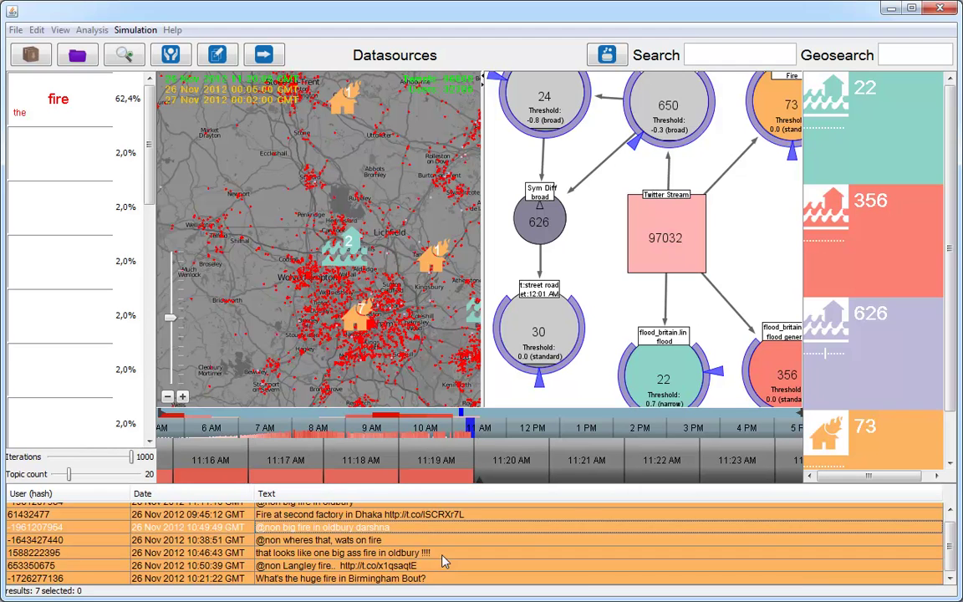
left_click(443, 553)
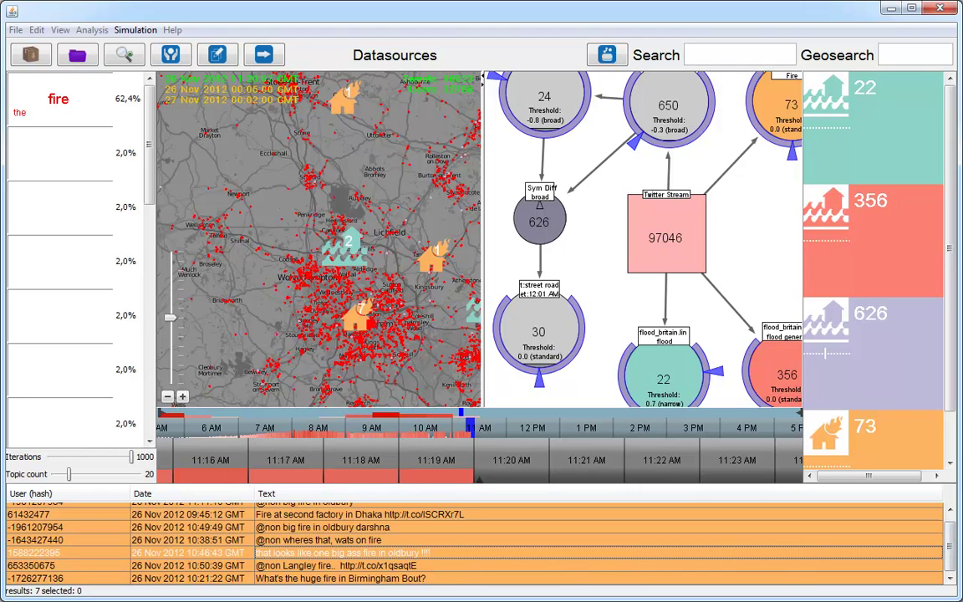